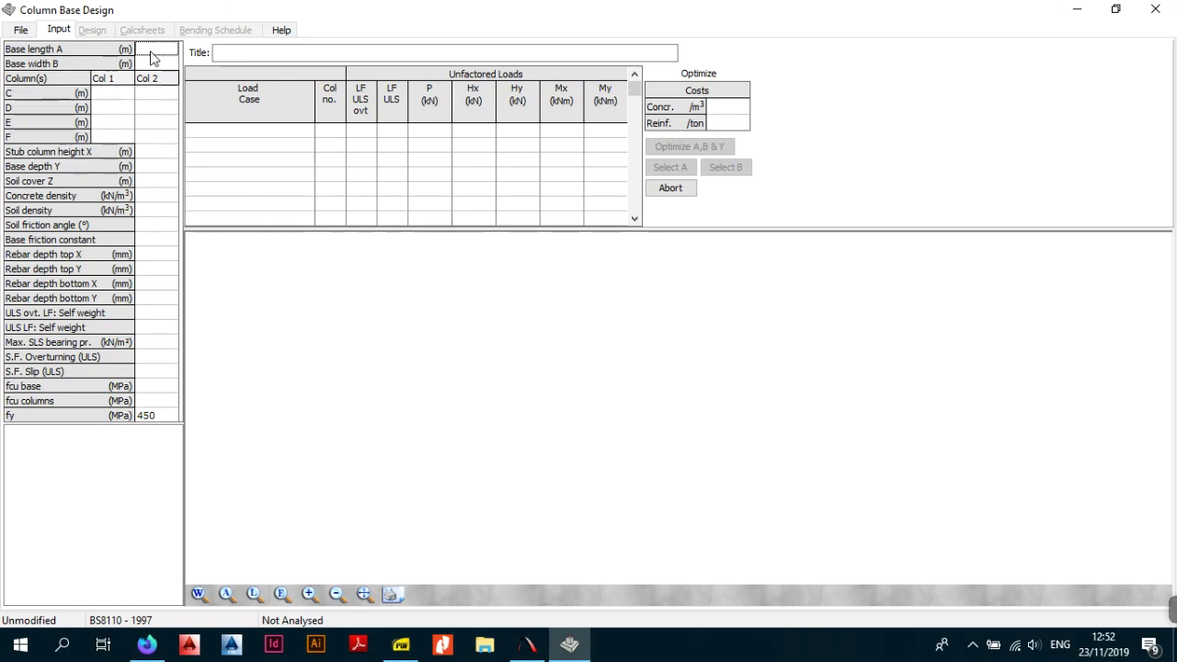
Set the base length A and base width B to 2 m each.
text(2)
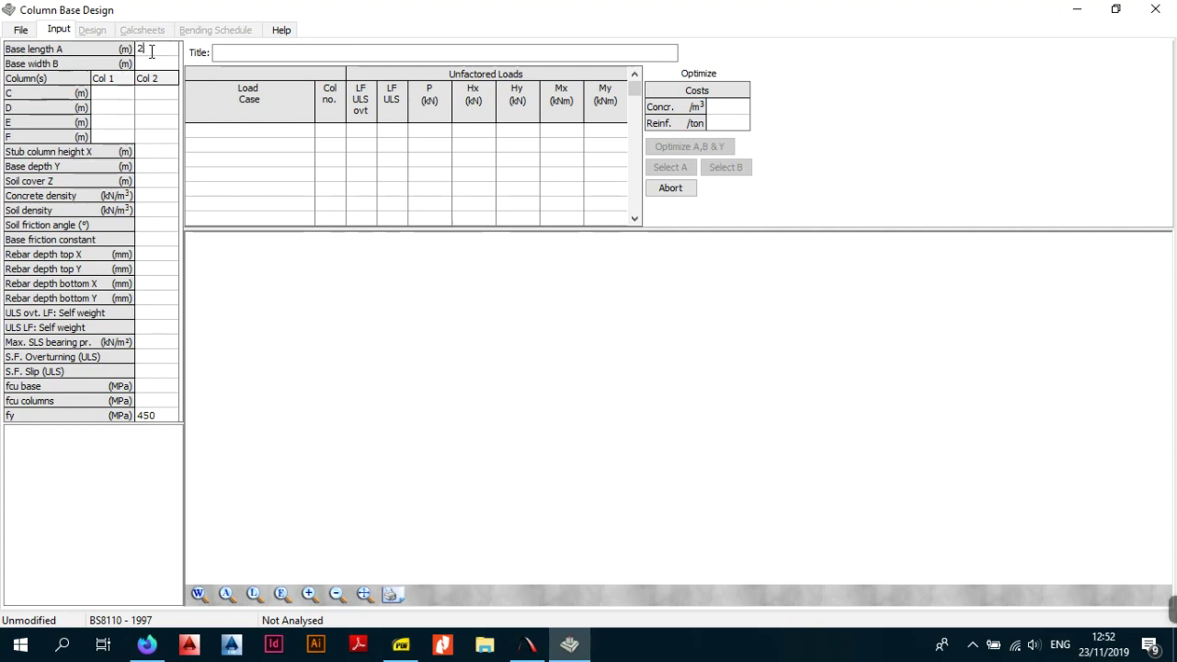
click(157, 67)
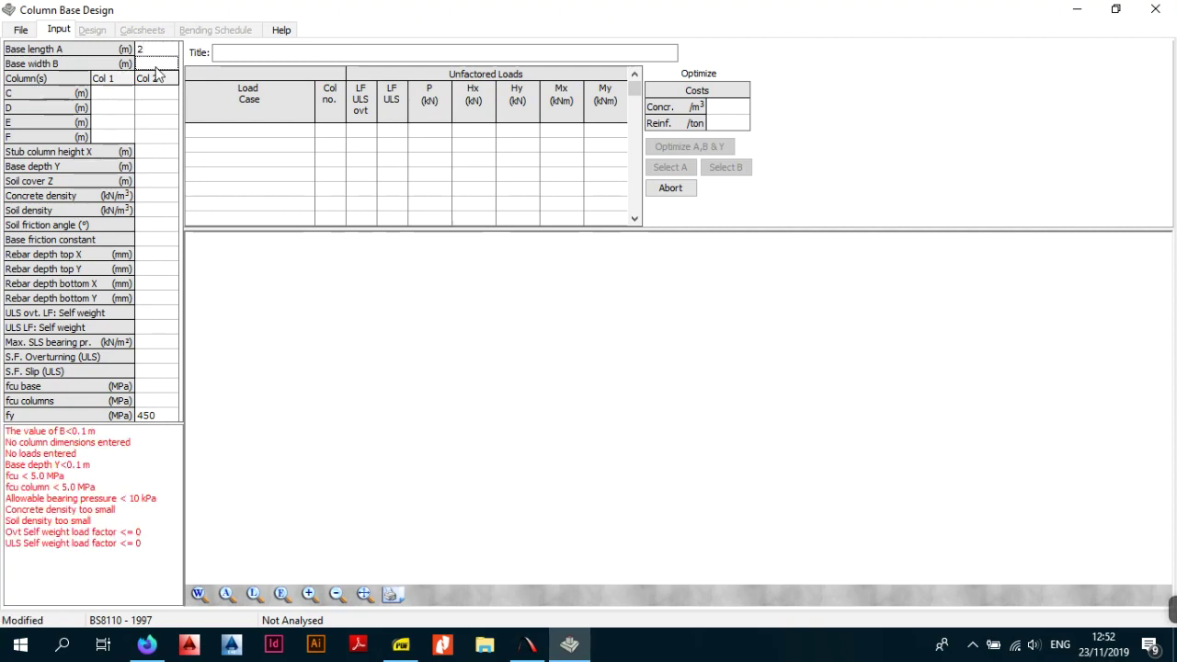
text(2)
click(144, 109)
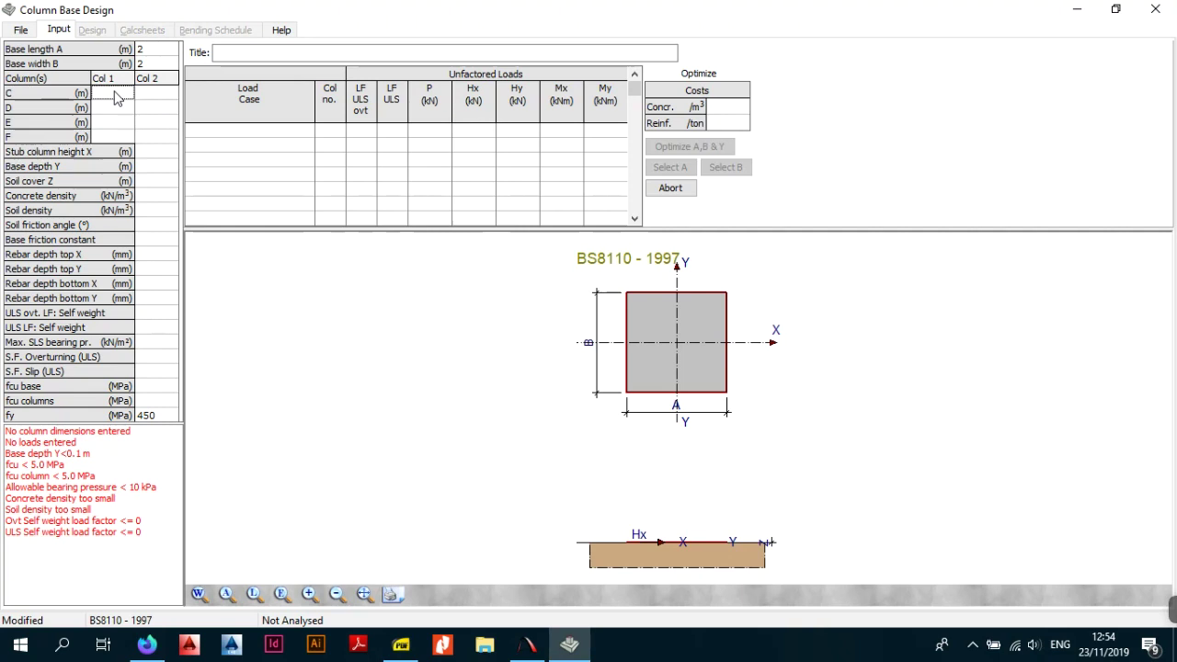
Set dimensions C and D of column 1 to 0.5 m each.
click(115, 92)
text(5)
click(108, 113)
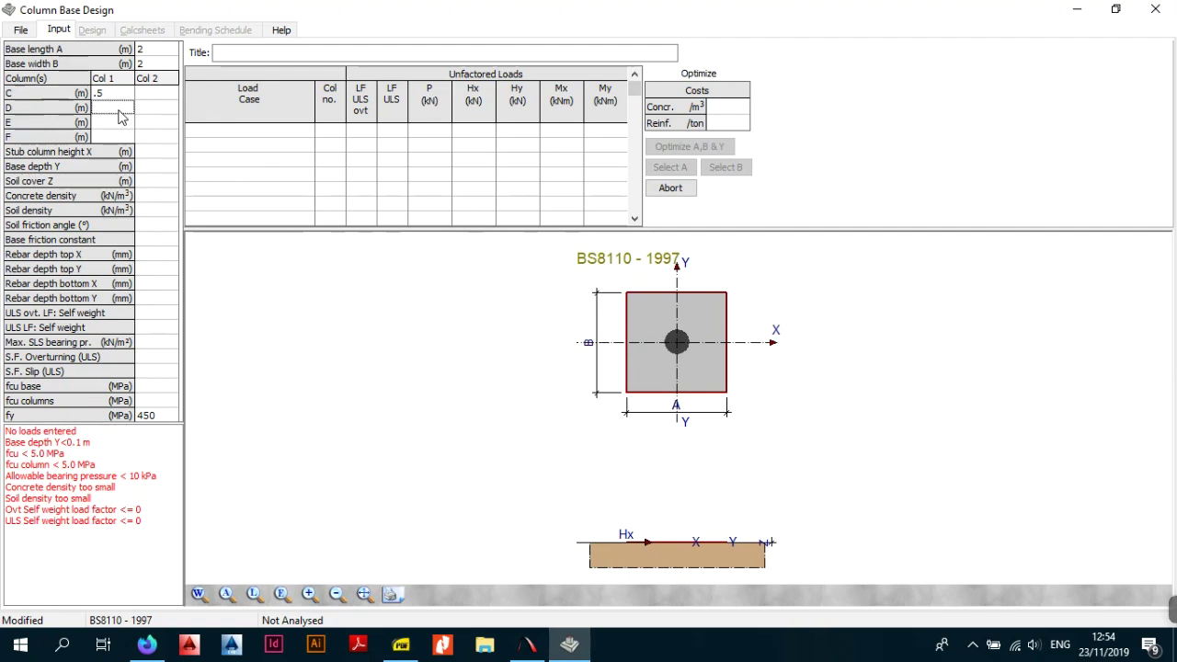
text(.5)
key(Return)
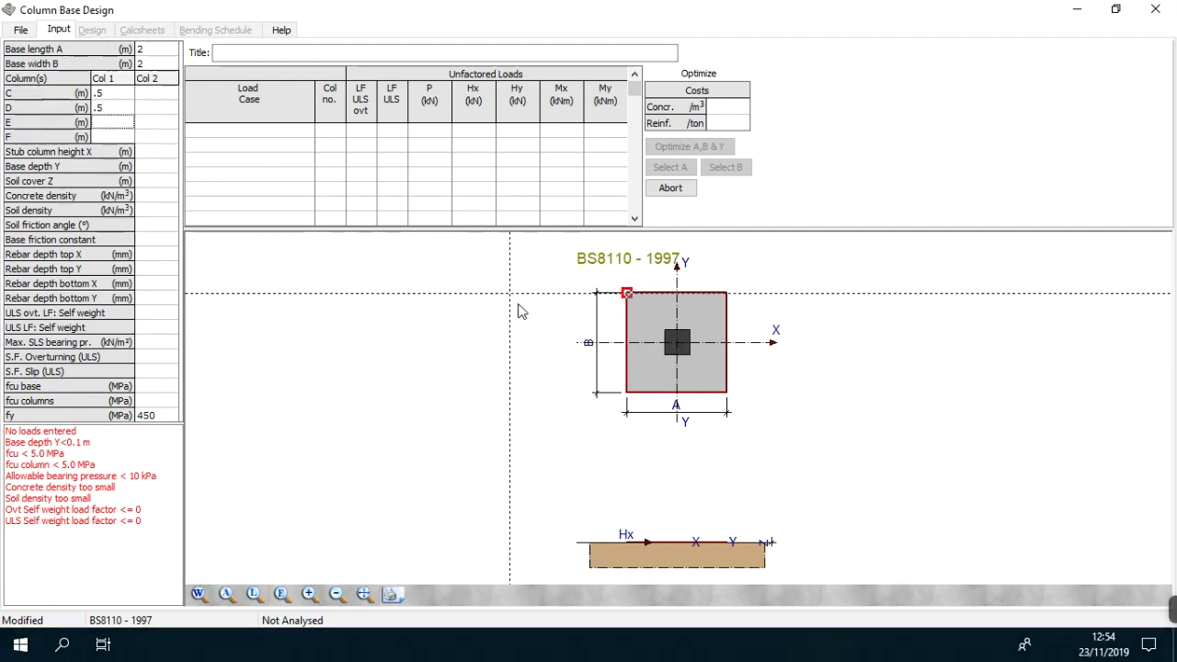
Clear dimension D of column 1 and re-enter it as 0.5 m.
click(103, 114)
key(Delete)
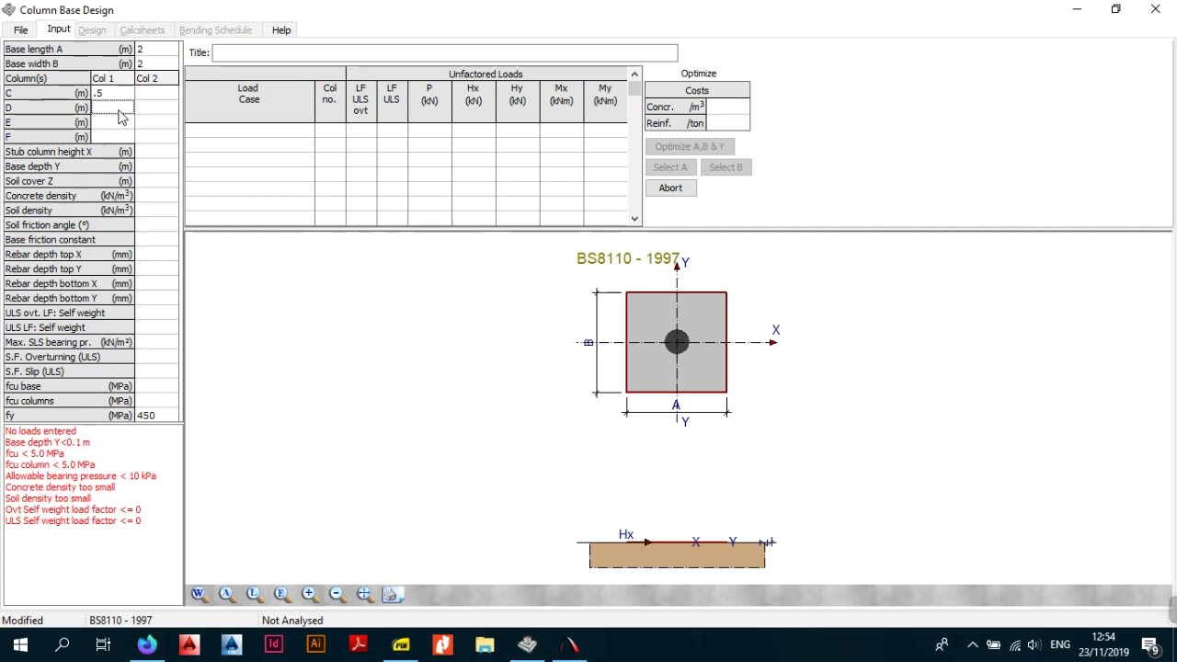
click(118, 109)
text(.5)
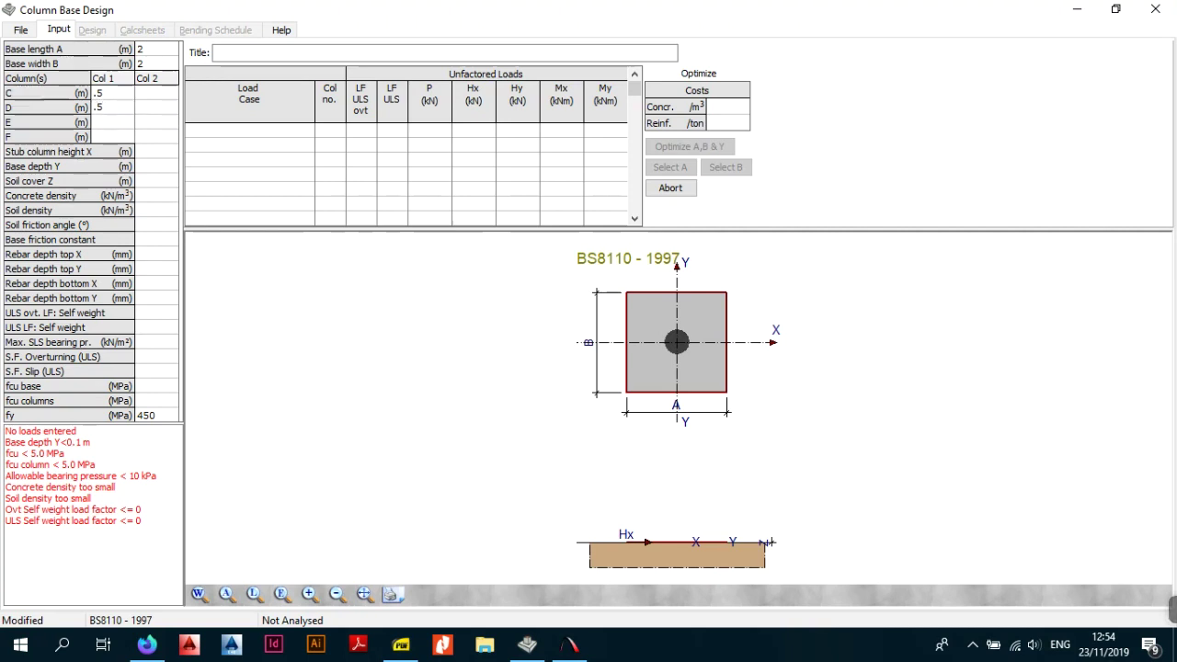
Try offsets E of 0.5 m and -0.5 m for column 1.
click(115, 127)
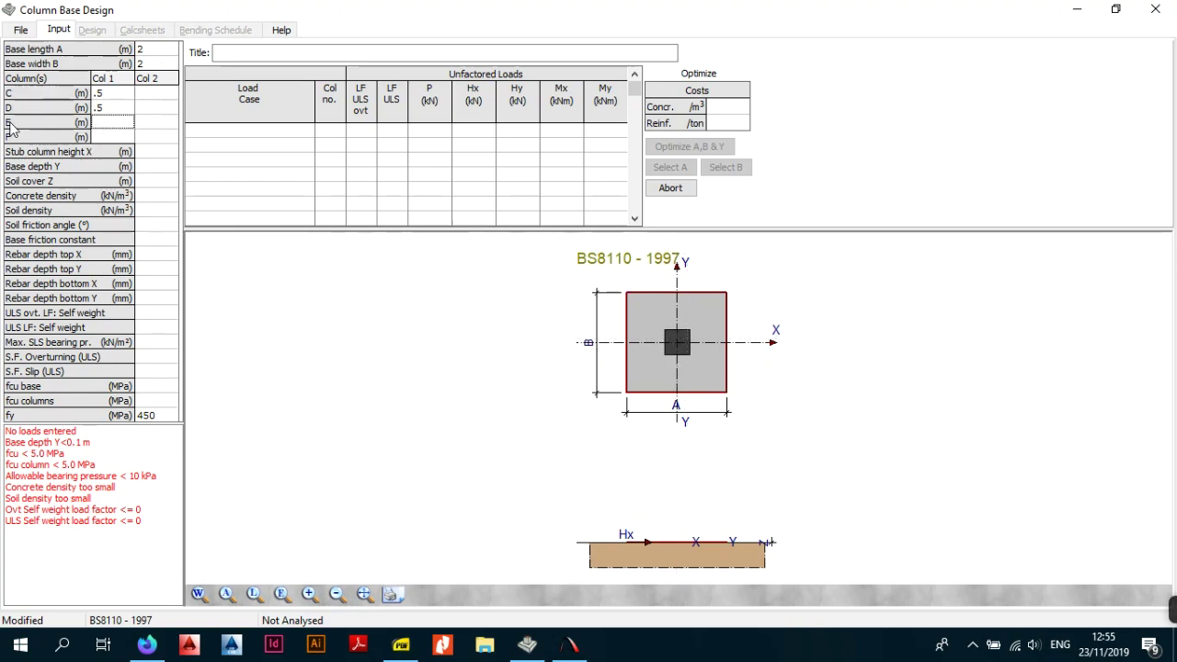
click(115, 125)
text(.5)
click(150, 127)
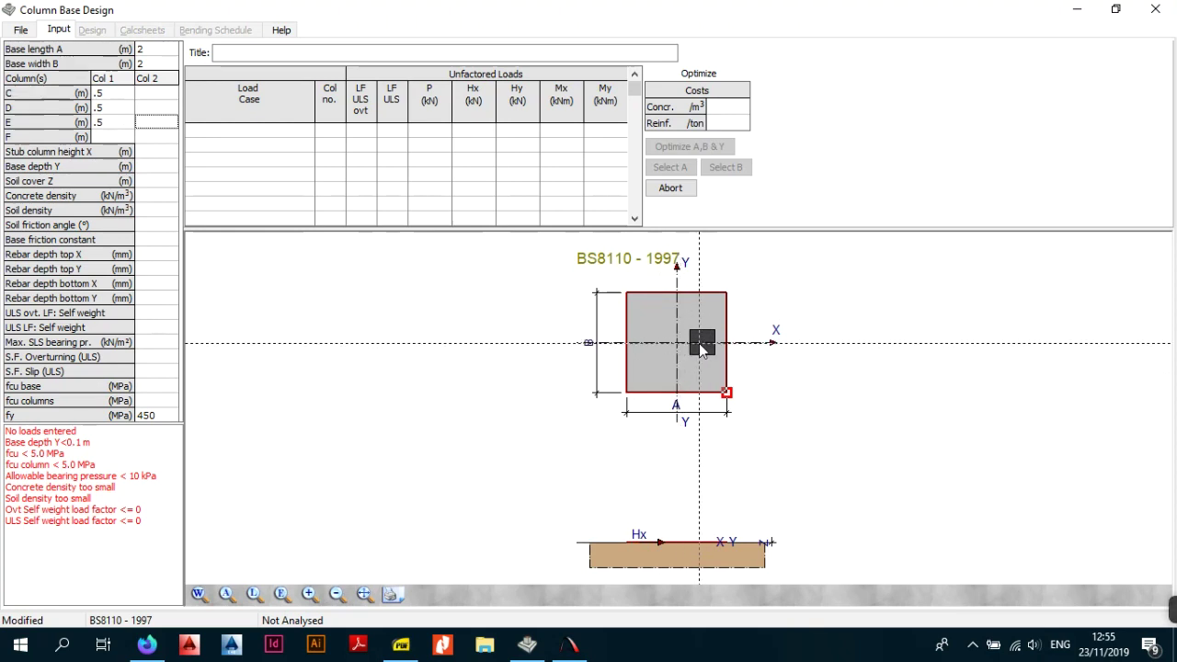
click(117, 126)
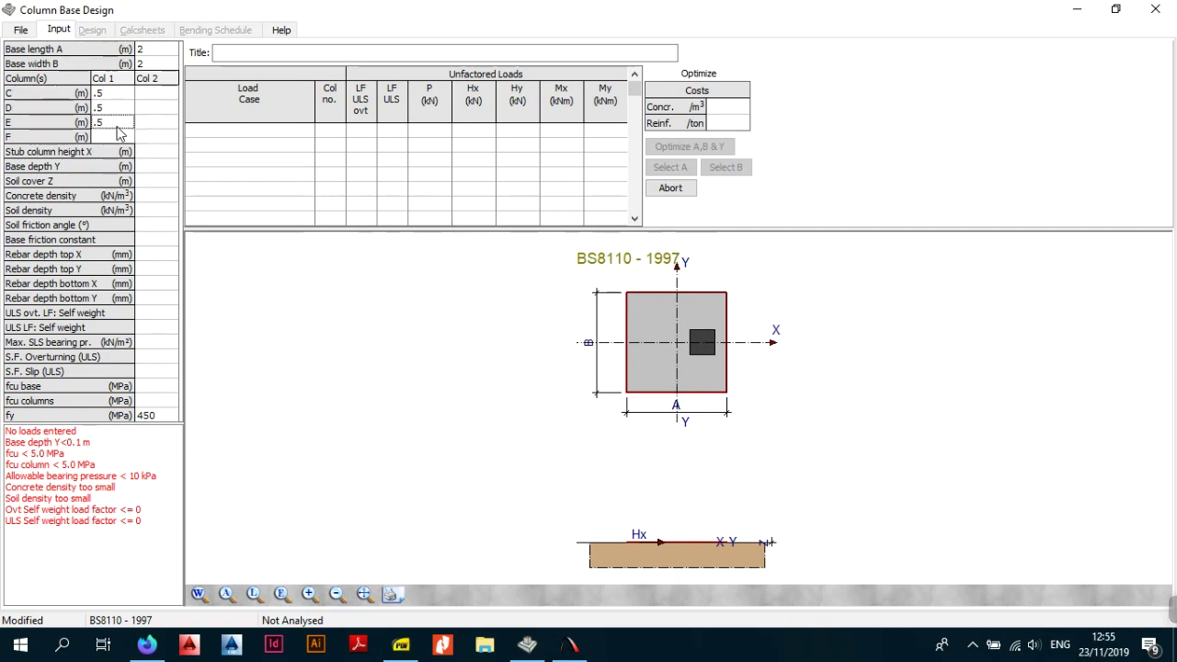
text(-)
key(Return)
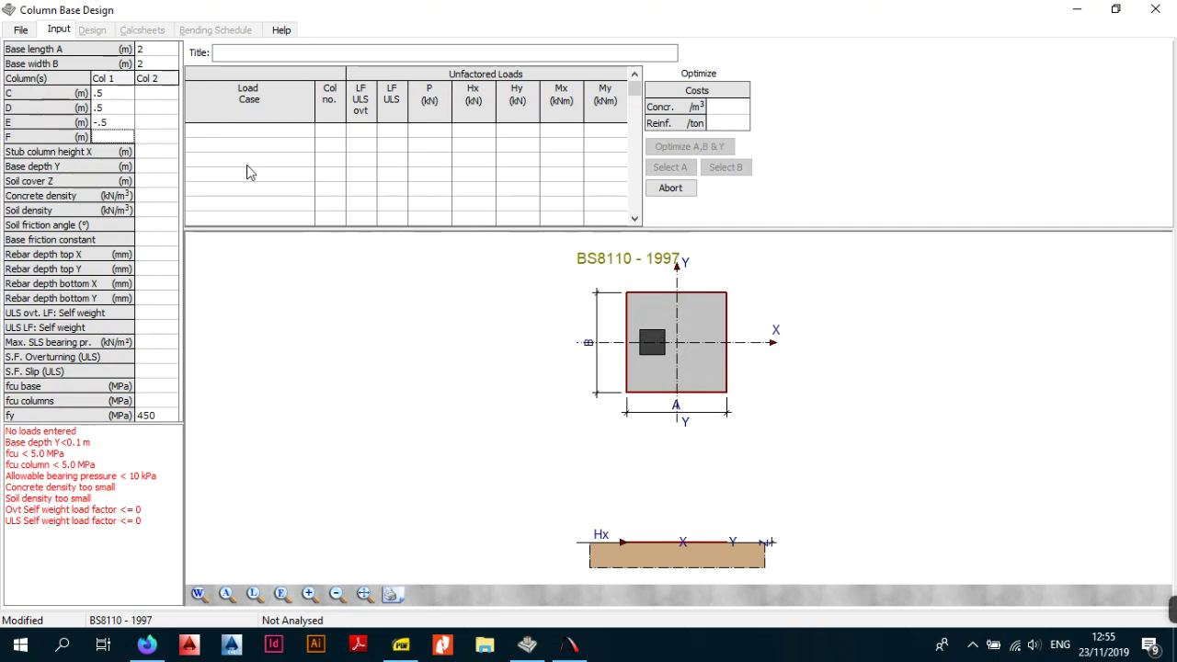
Set offset E of column 1 to 0 m.
click(121, 123)
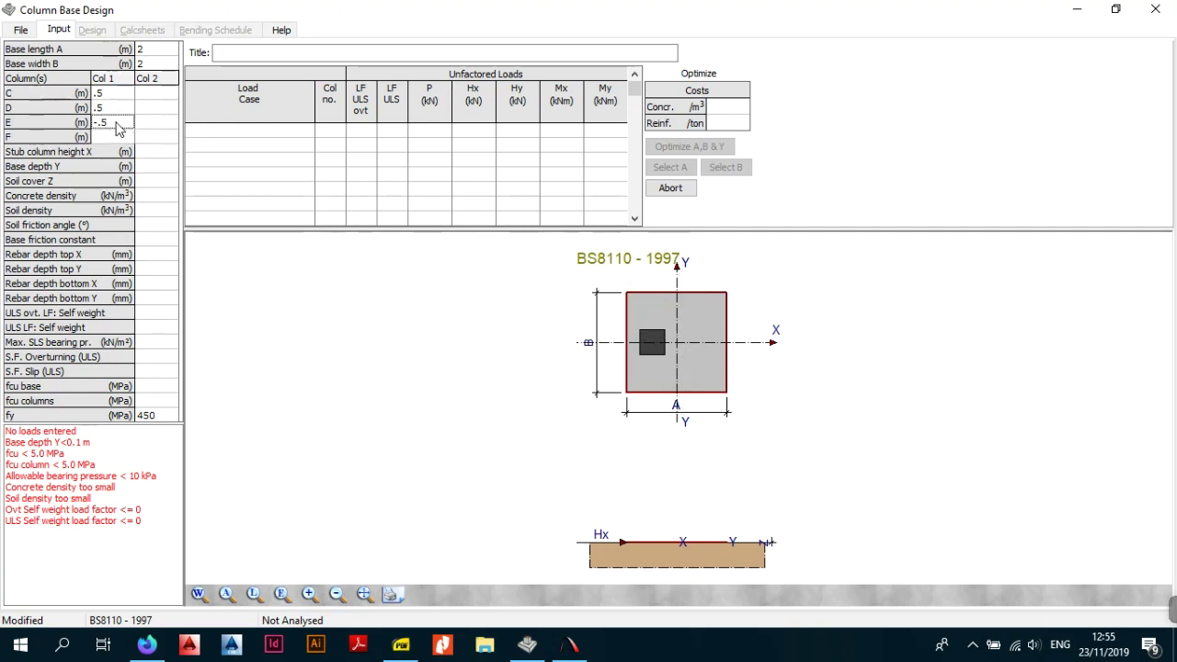
click(113, 137)
click(113, 123)
text(0)
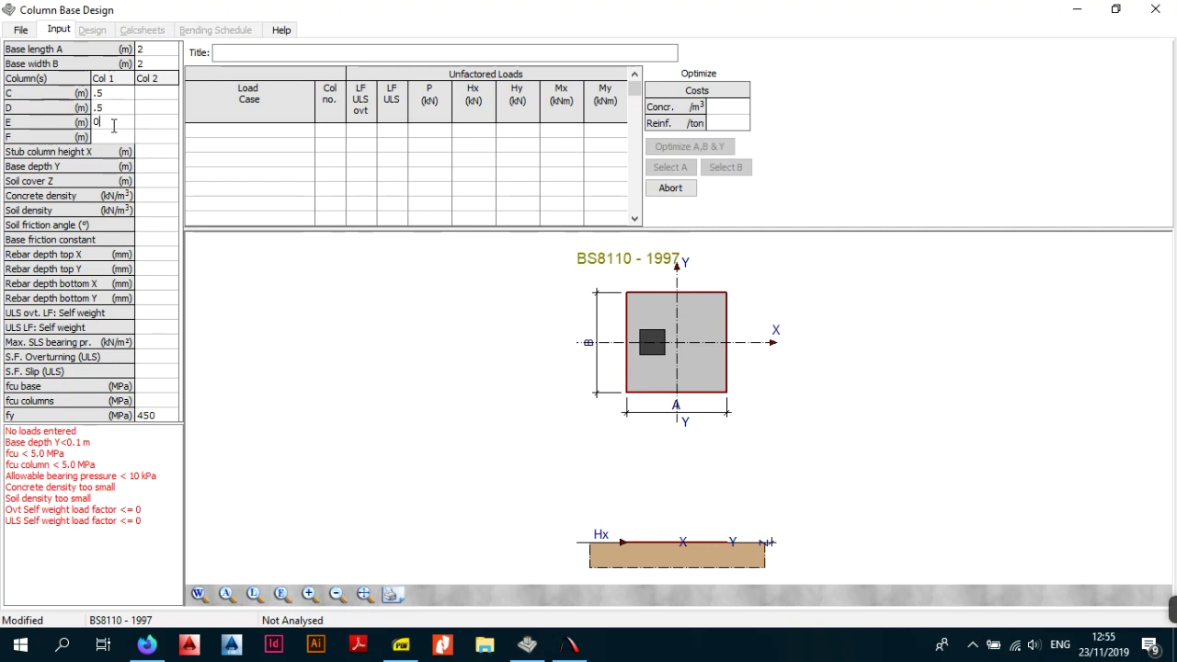
Try an offset F of 1 m for column 1 and replace it with 0 m.
click(113, 137)
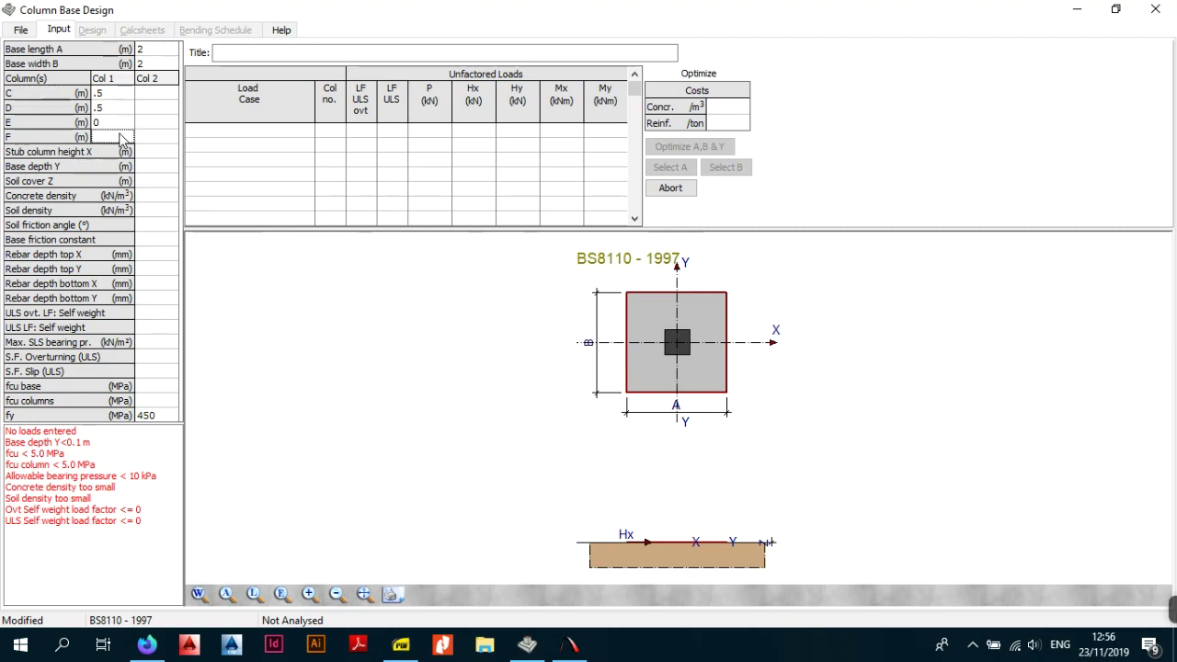
text(1)
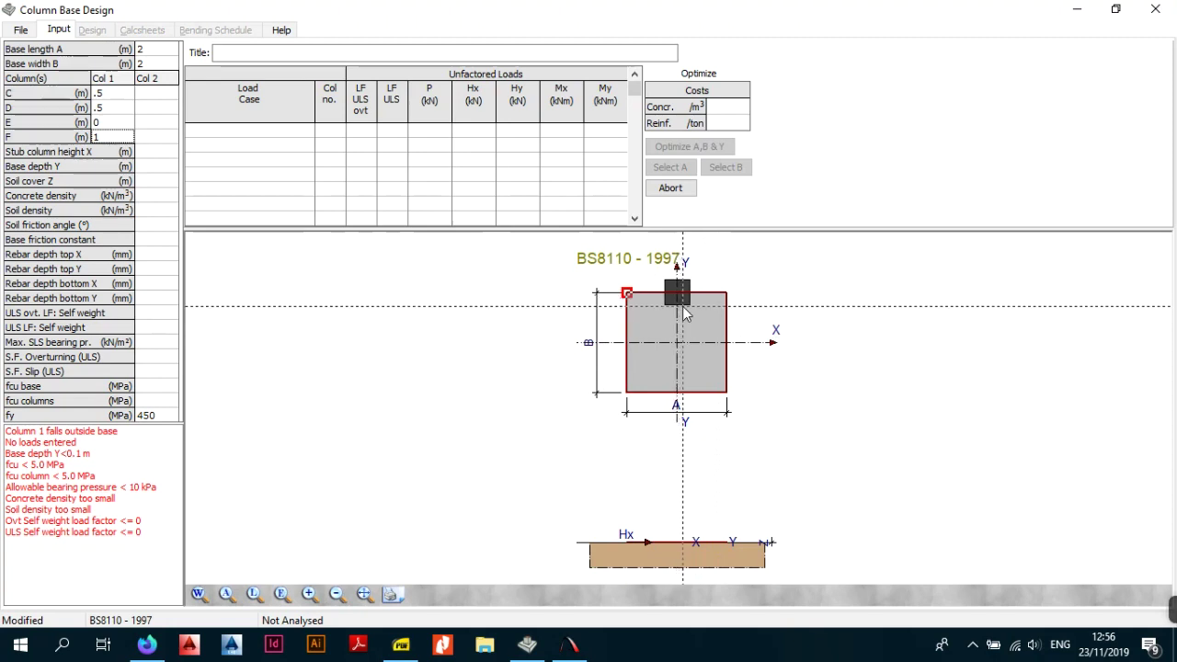
click(125, 140)
text(0)
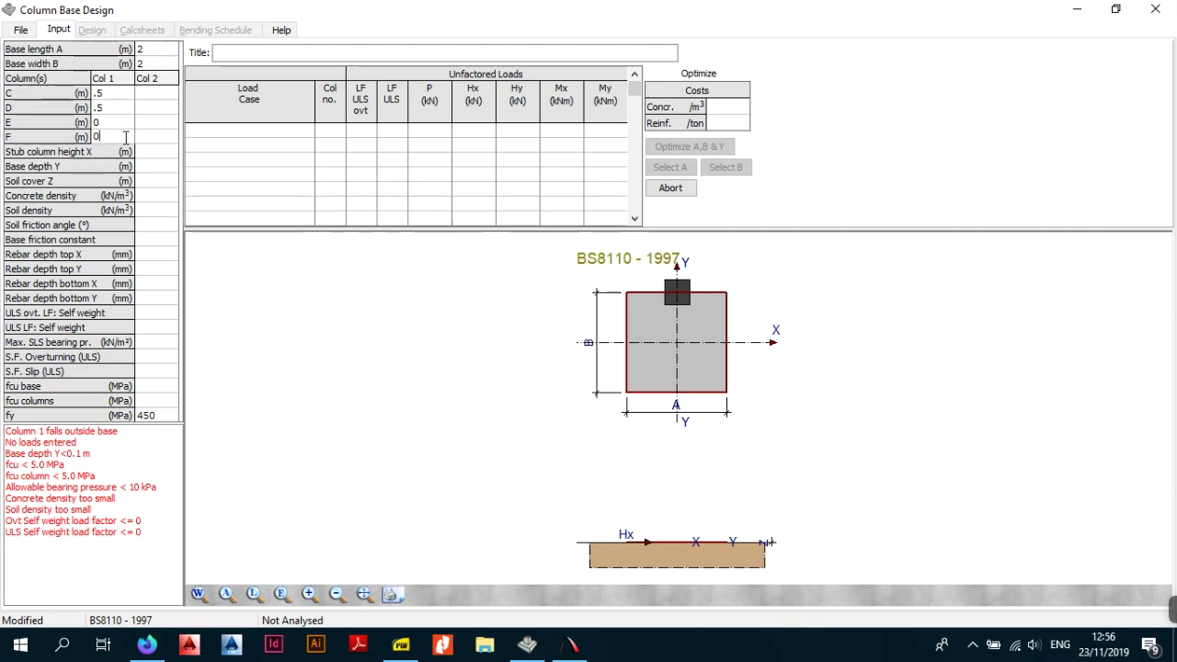
Set the stub column height X to 1.5 m and the base depth Y to 0.5 m.
click(158, 155)
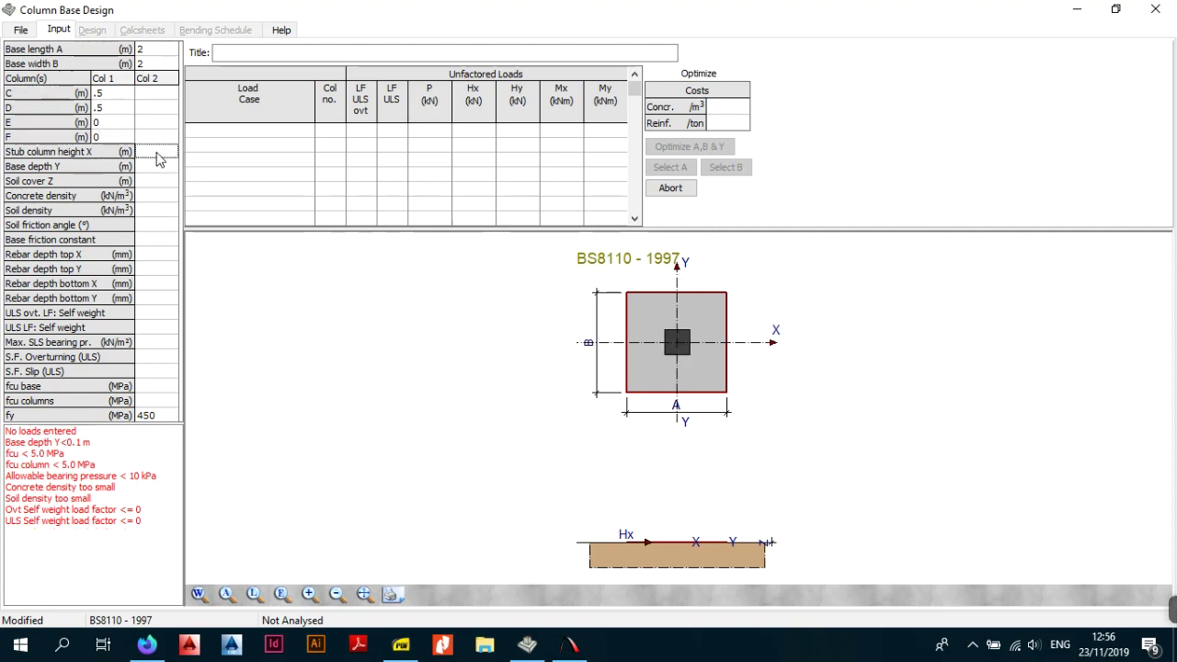
click(147, 193)
click(152, 155)
text(1.5)
key(Return)
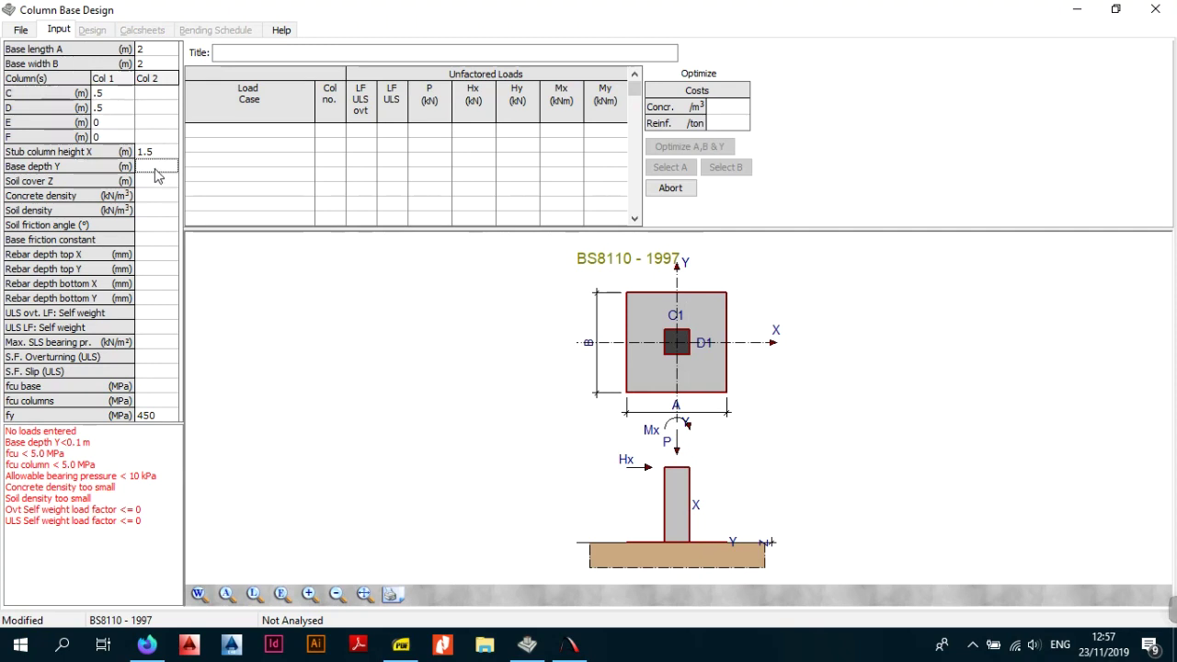
text(5)
key(Return)
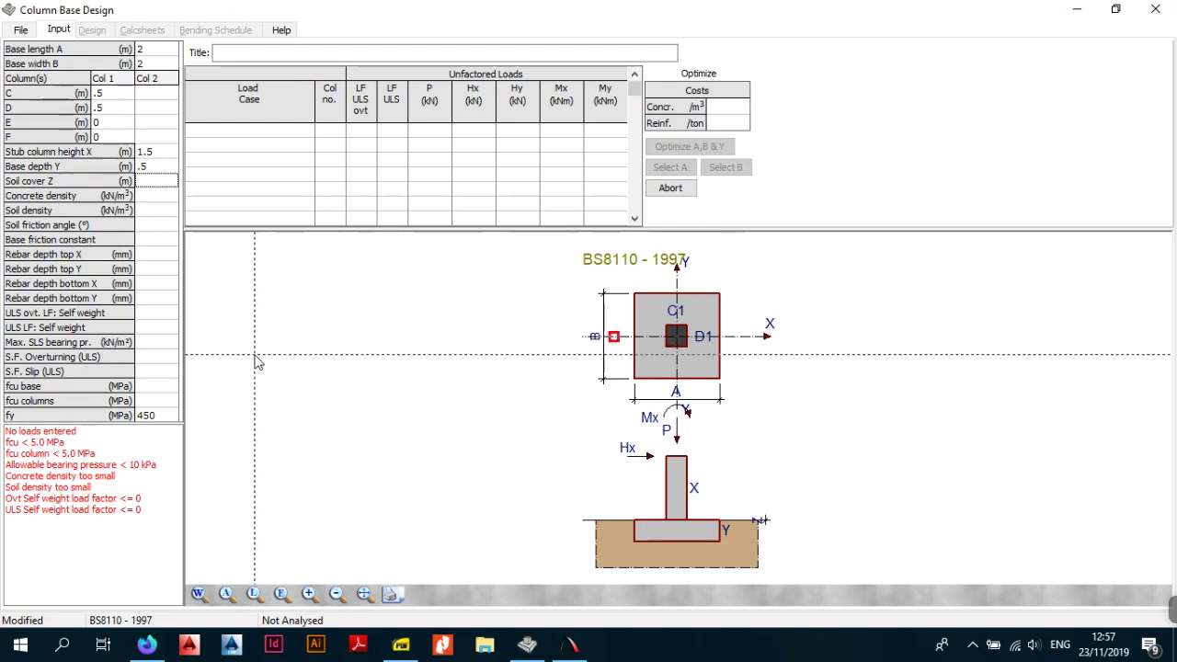
Set the soil cover Z above the base to 1 m.
click(156, 197)
click(145, 182)
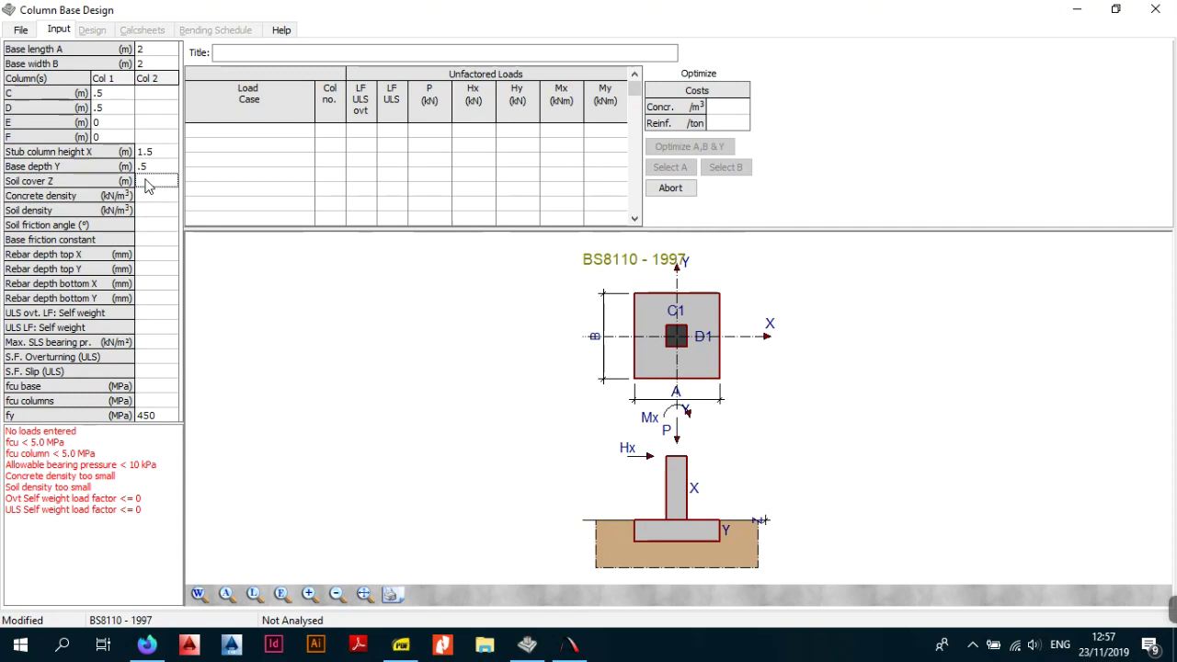
text(1)
key(Return)
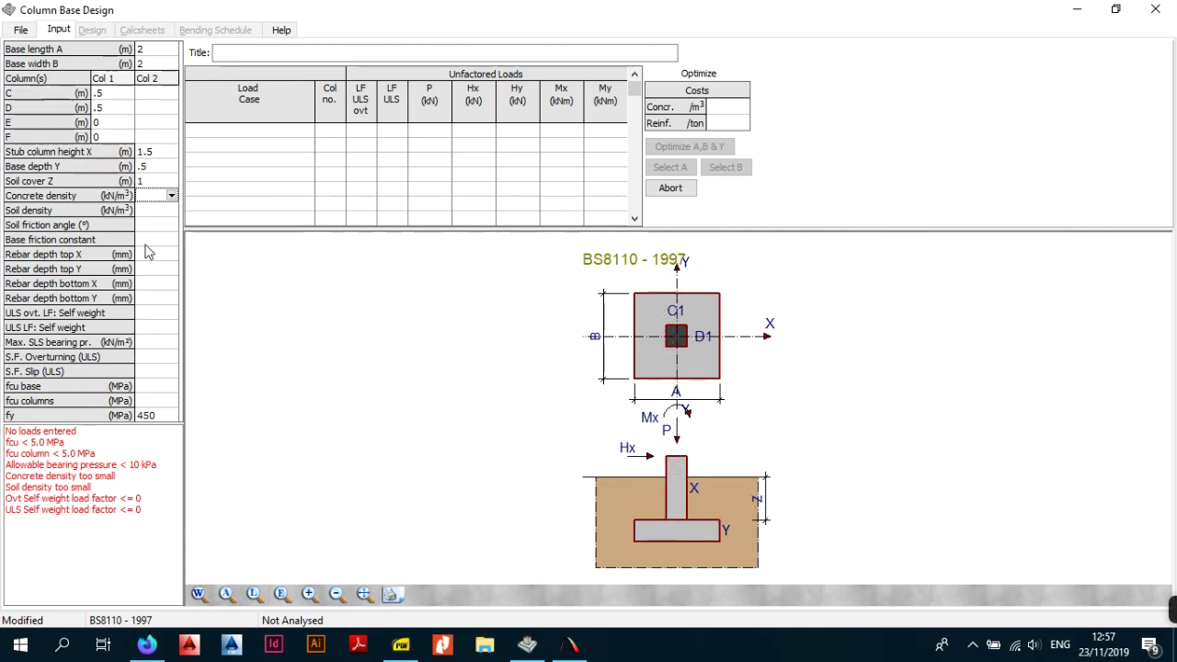
Set the concrete density to 25 kN/m³ and open the soil density choices.
click(152, 211)
click(159, 196)
click(171, 197)
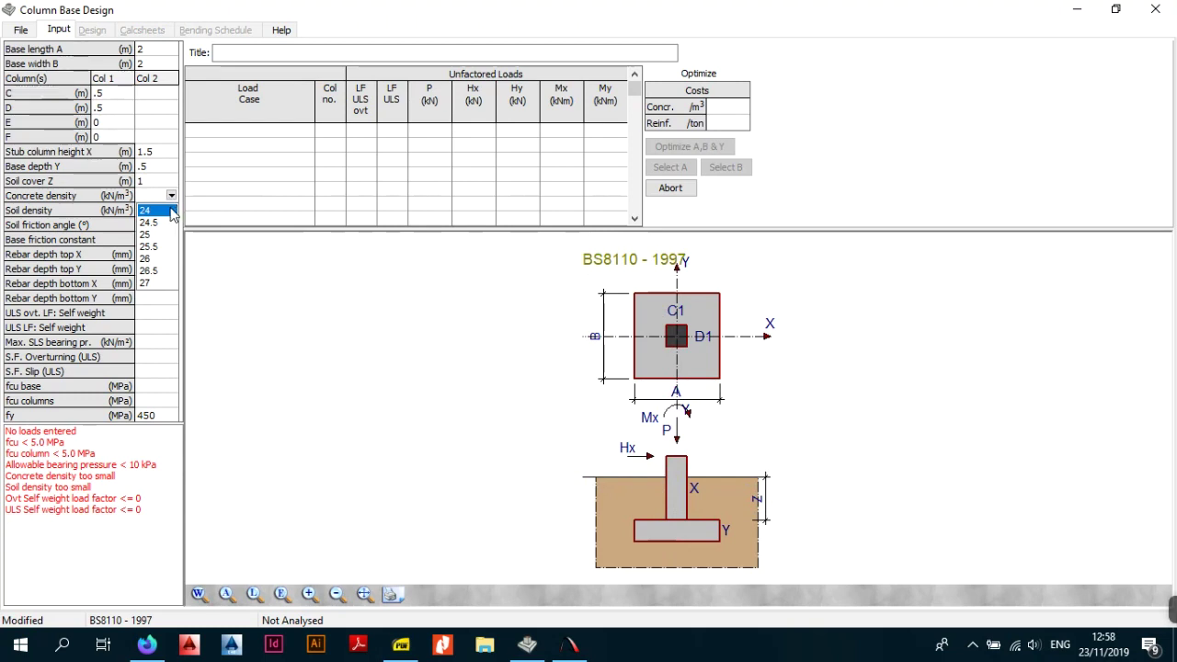
click(158, 235)
click(154, 213)
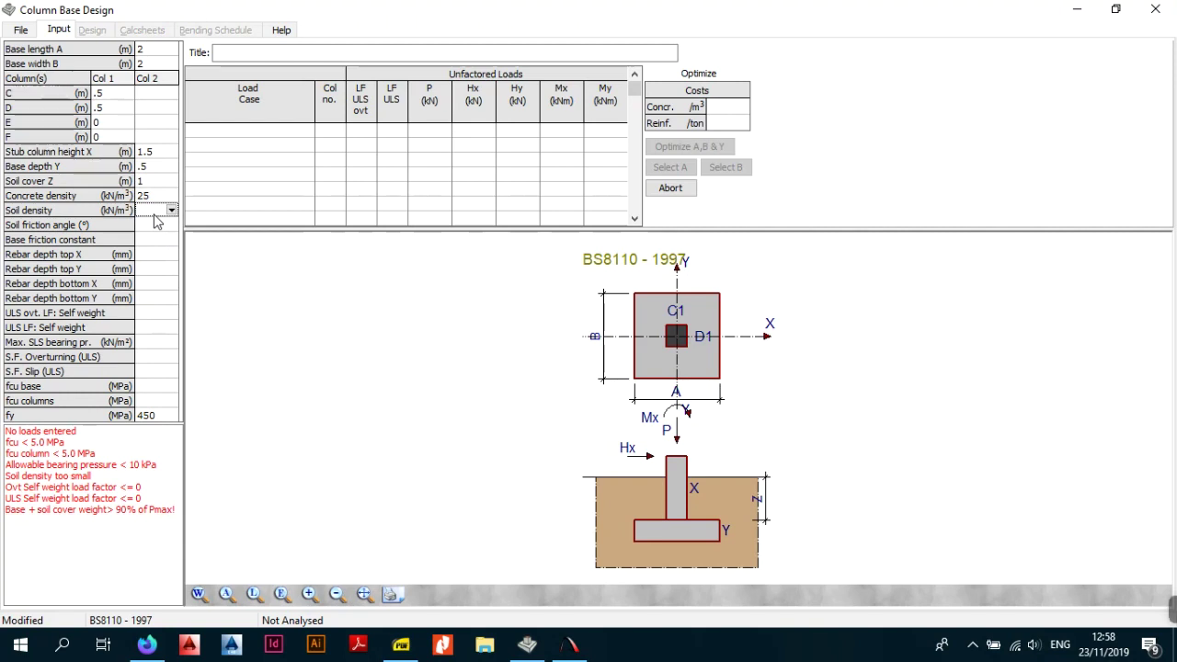
click(172, 211)
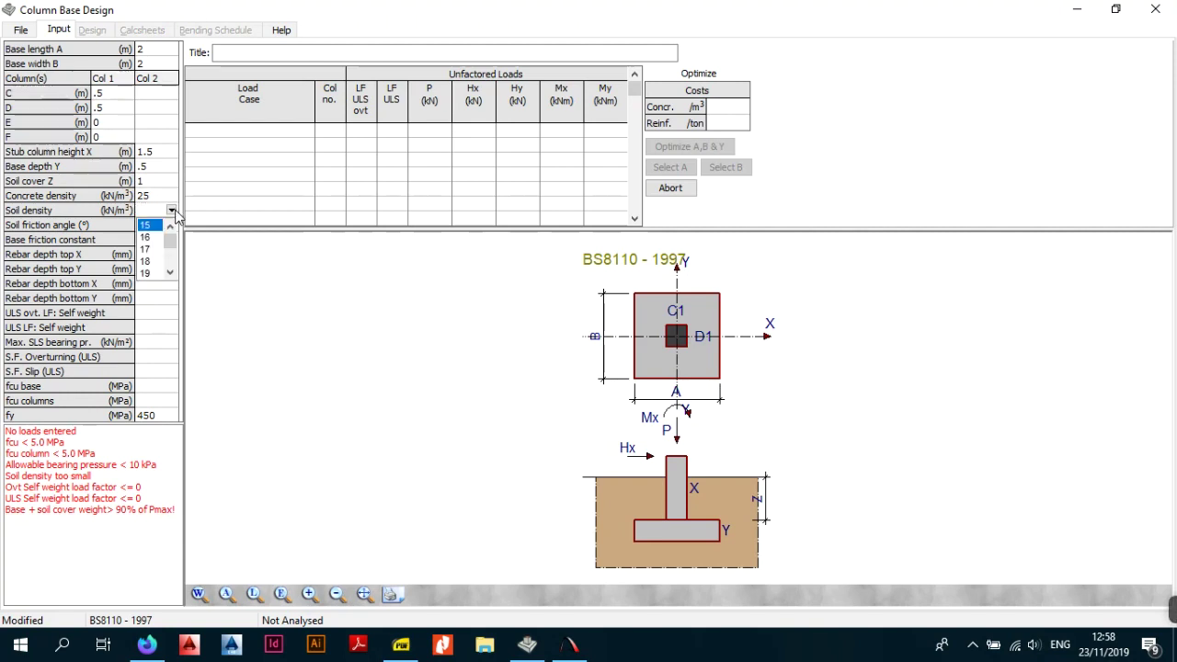
Set the concrete density to 24.5 kN/m³ and the soil density to 18 kN/m³.
click(157, 196)
click(171, 196)
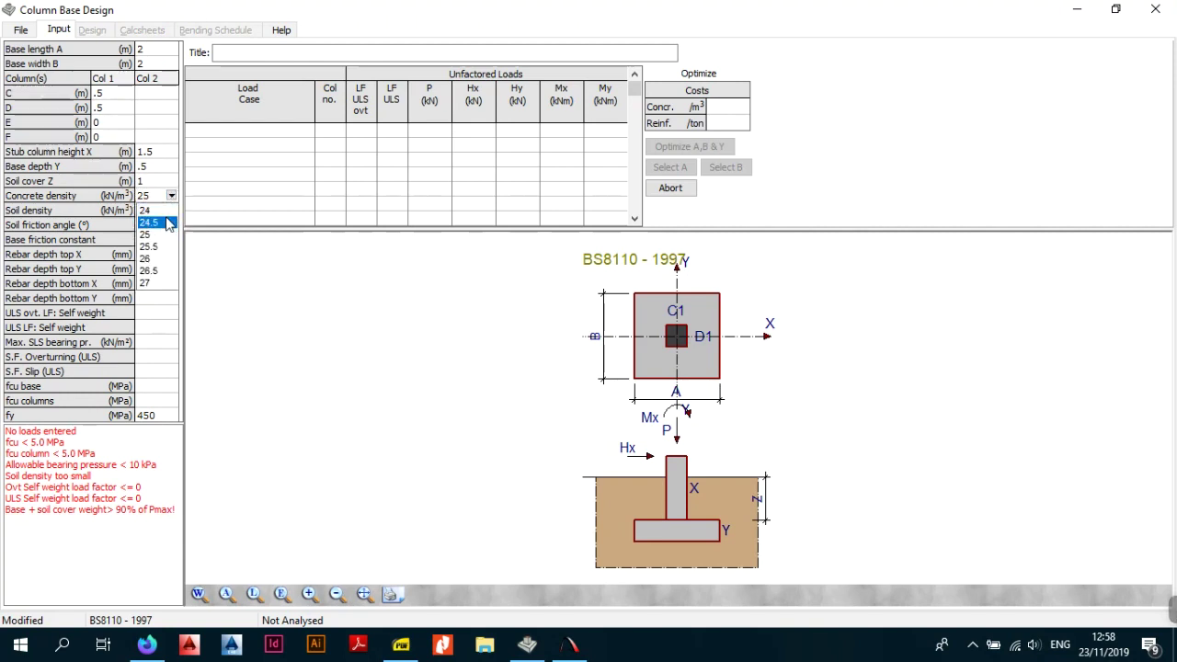
click(168, 211)
click(167, 212)
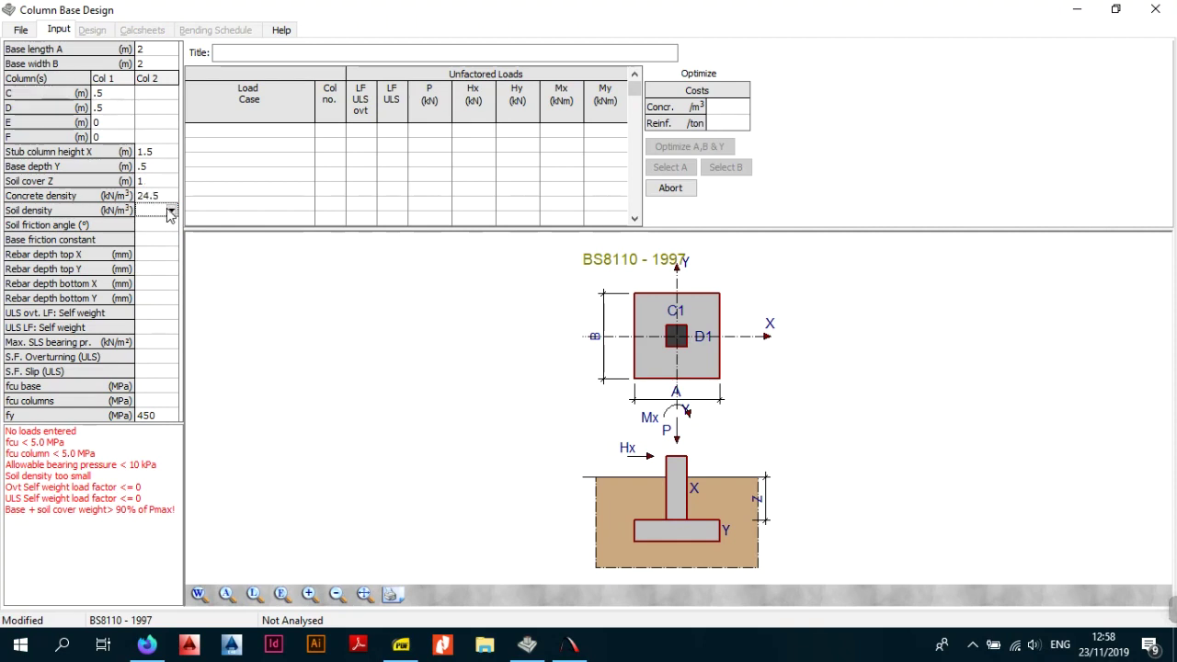
click(171, 211)
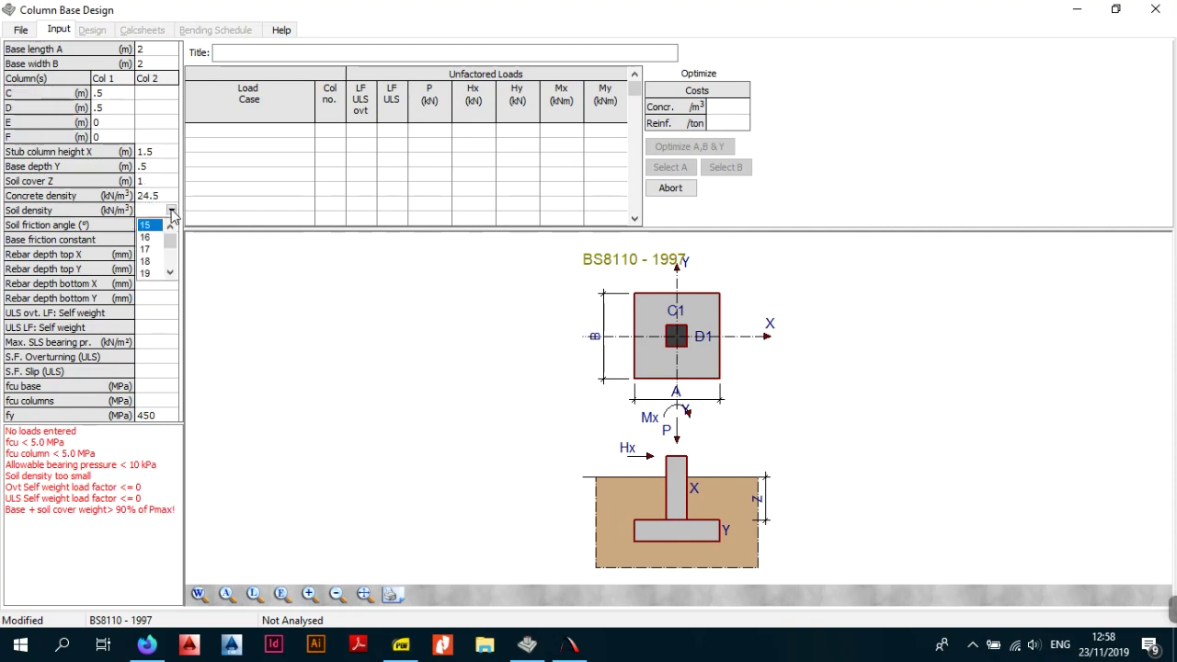
click(147, 262)
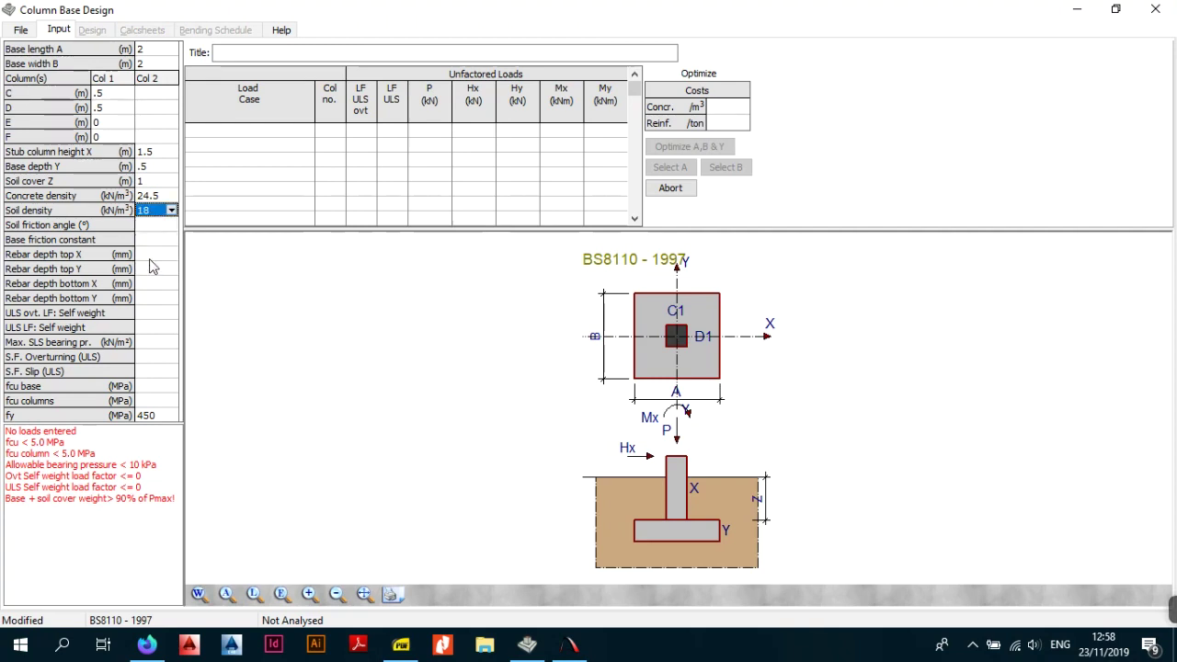
Set the soil friction angle to 22° and the base friction constant to 0.5.
click(158, 228)
click(171, 225)
click(170, 286)
click(170, 286)
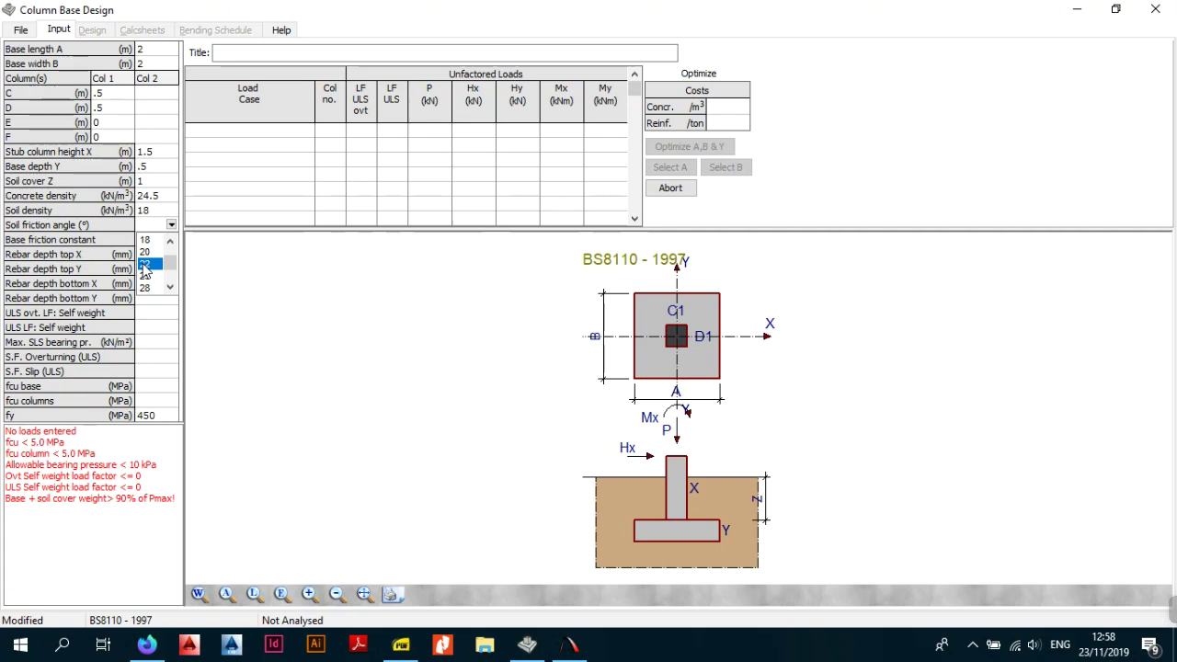
click(145, 266)
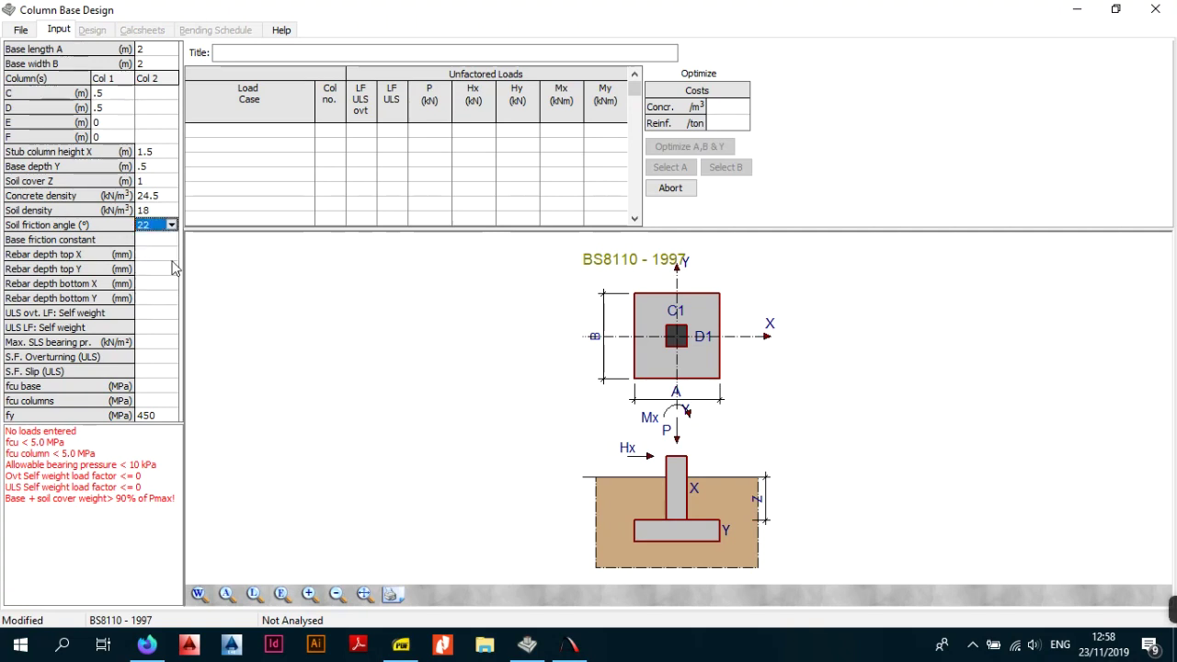
click(173, 240)
click(172, 240)
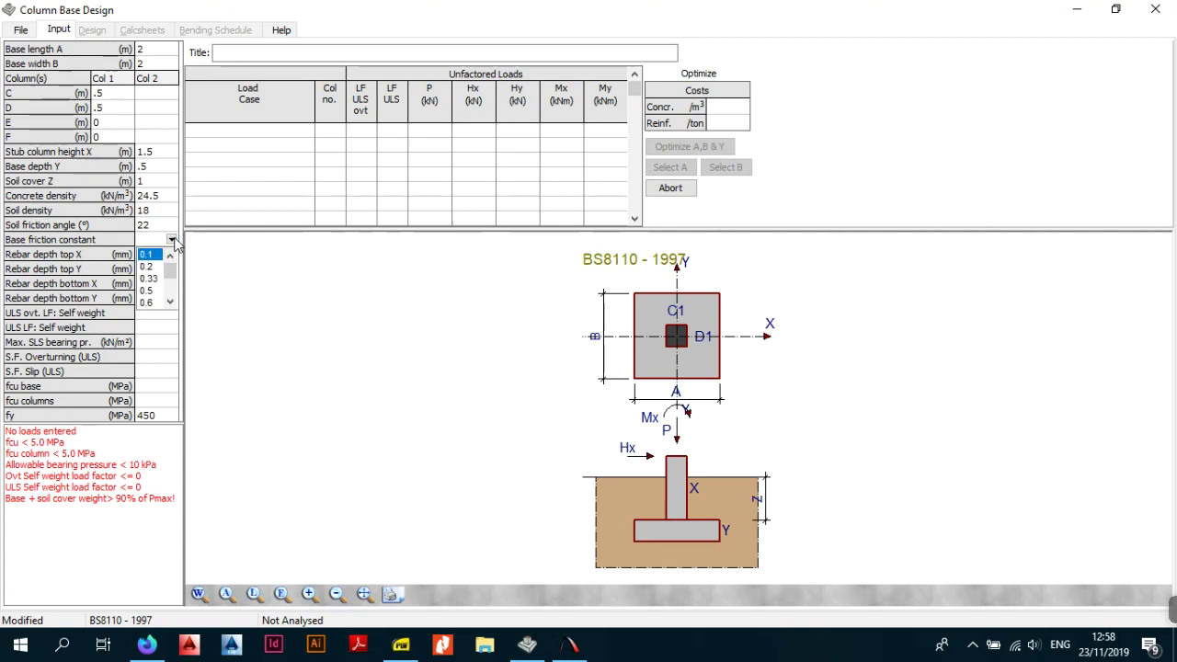
click(149, 291)
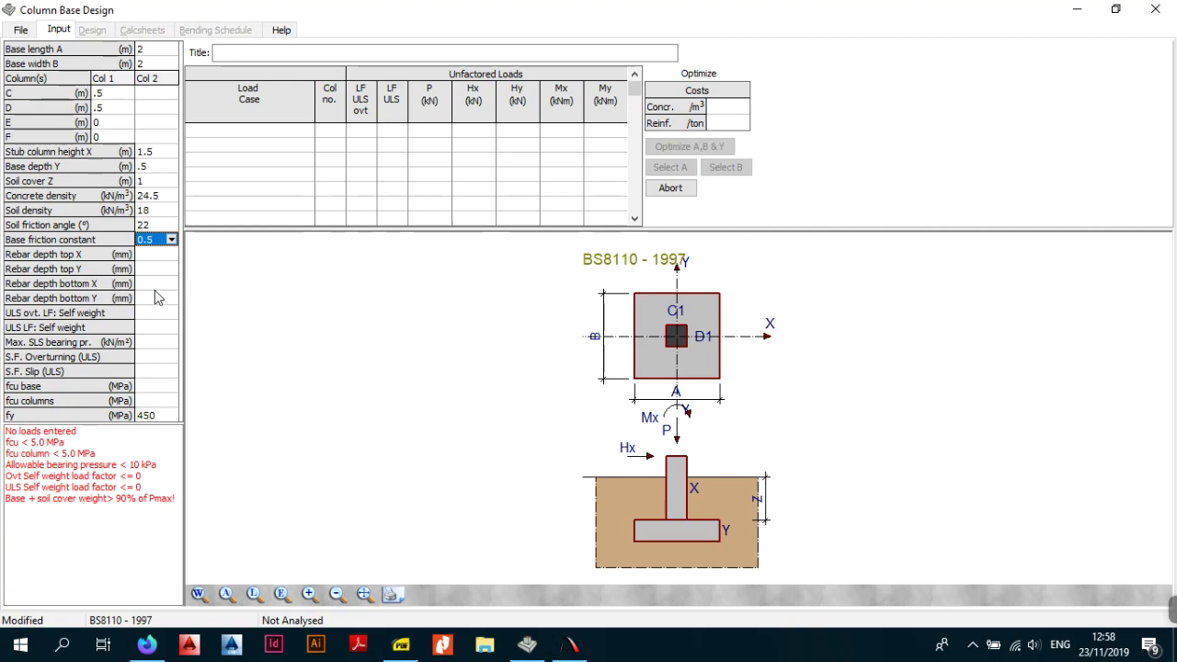
Set the top rebar depth in the X direction to 50 mm.
click(159, 258)
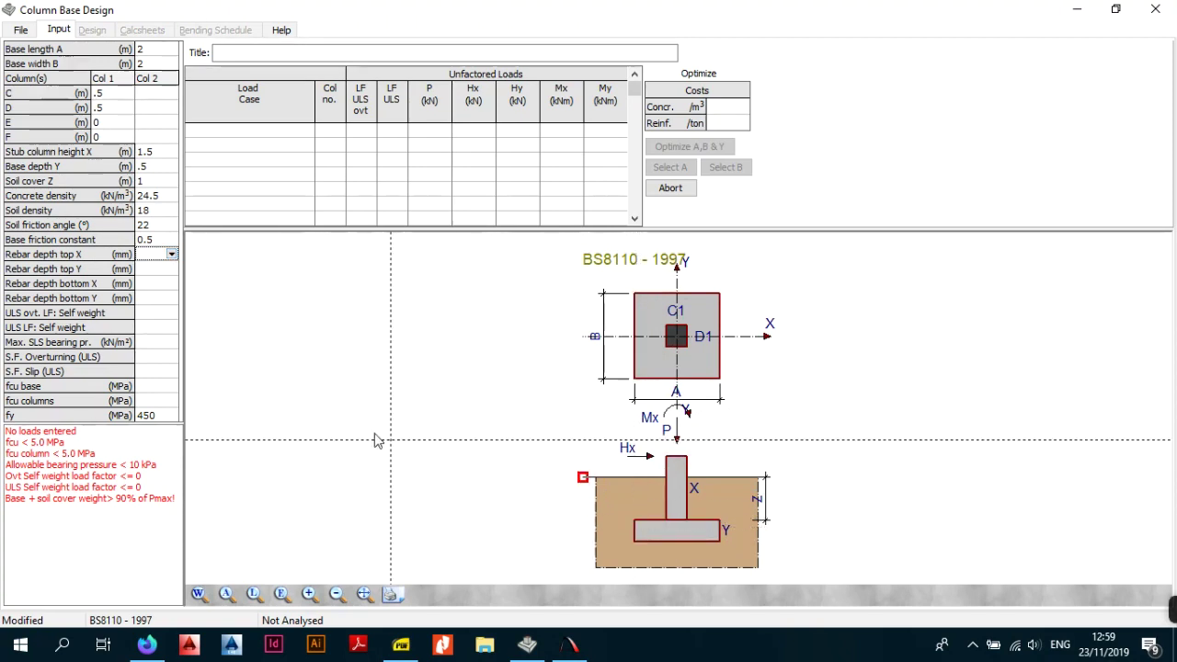
click(171, 254)
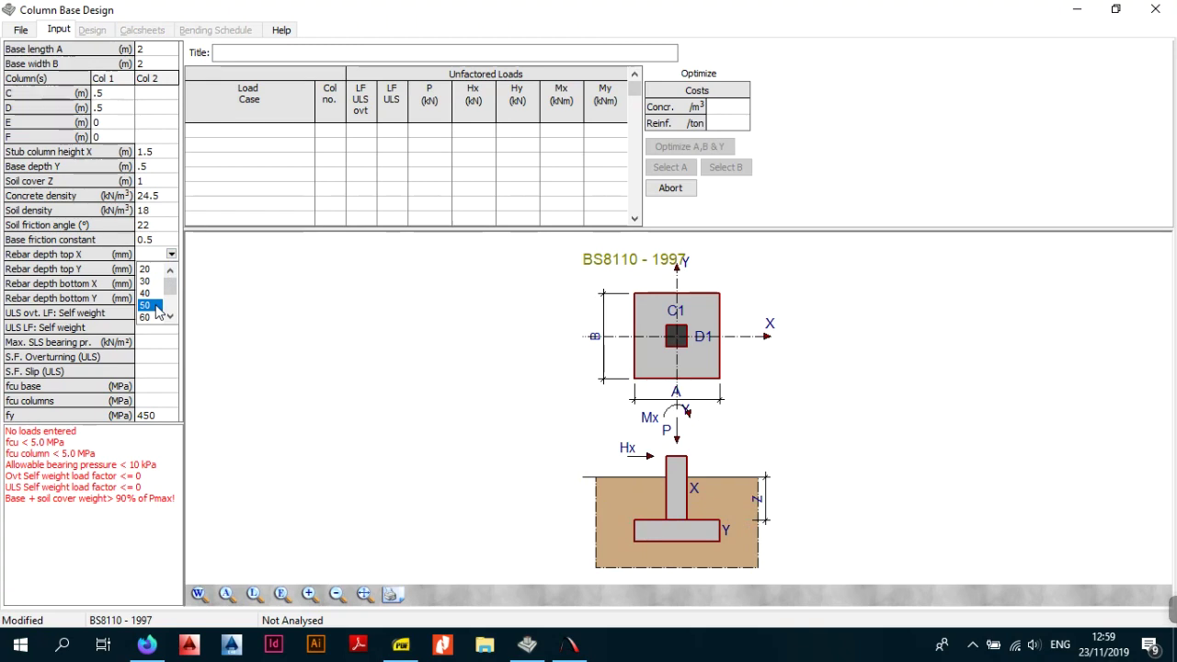
click(153, 305)
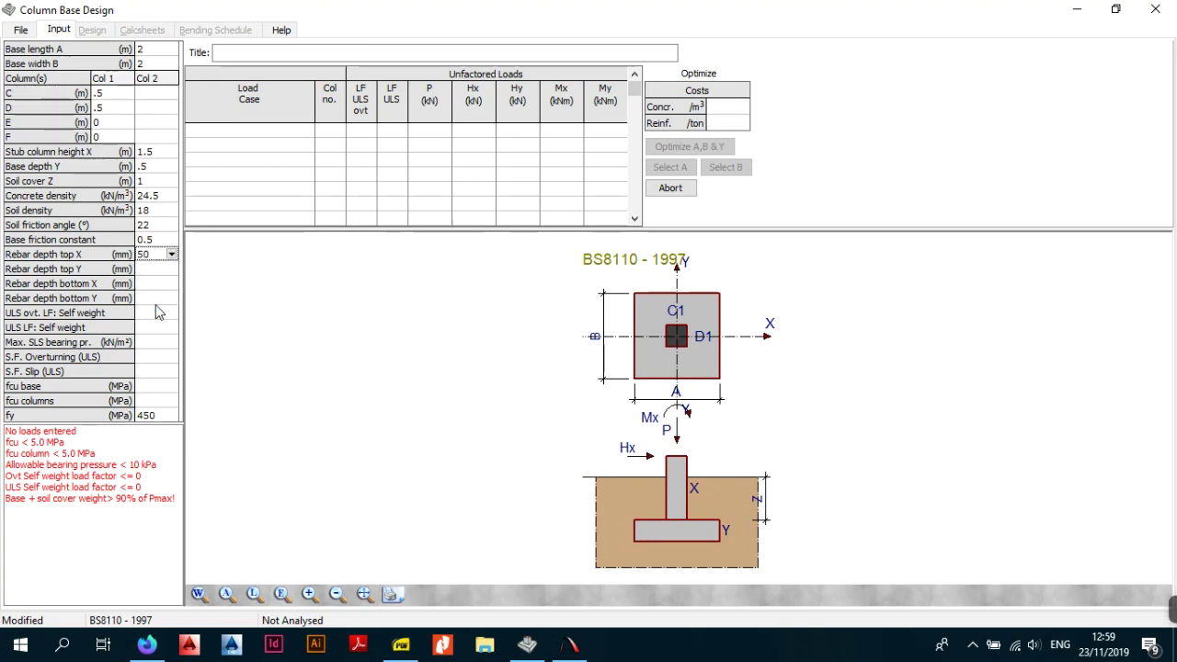
Set the top rebar depth in the Y direction to 60 mm.
click(170, 272)
click(170, 271)
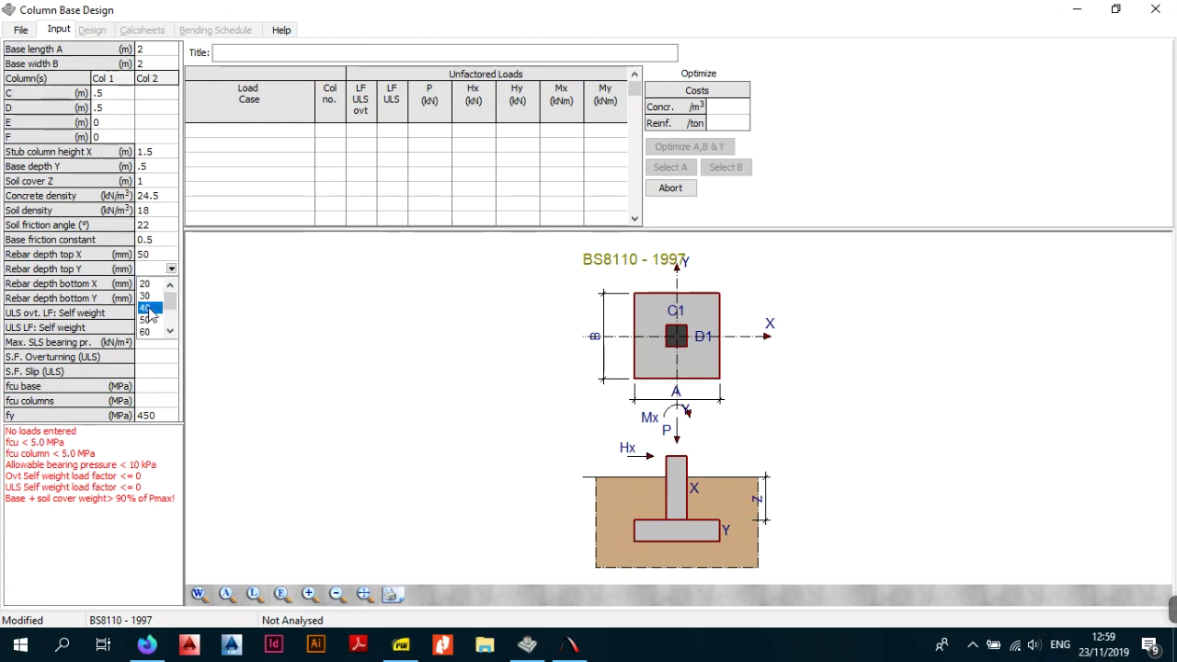
click(150, 326)
Set the bottom rebar depths to 50 mm in the X direction and 60 mm in the Y direction.
click(156, 284)
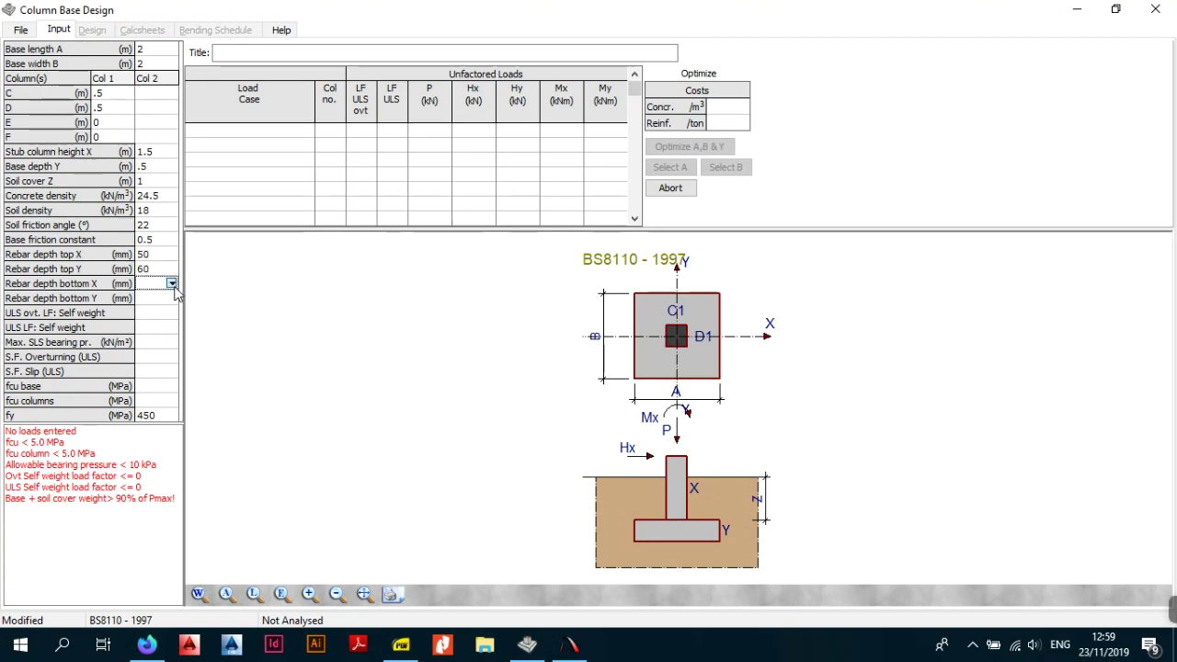
click(171, 283)
click(144, 338)
click(157, 299)
click(171, 298)
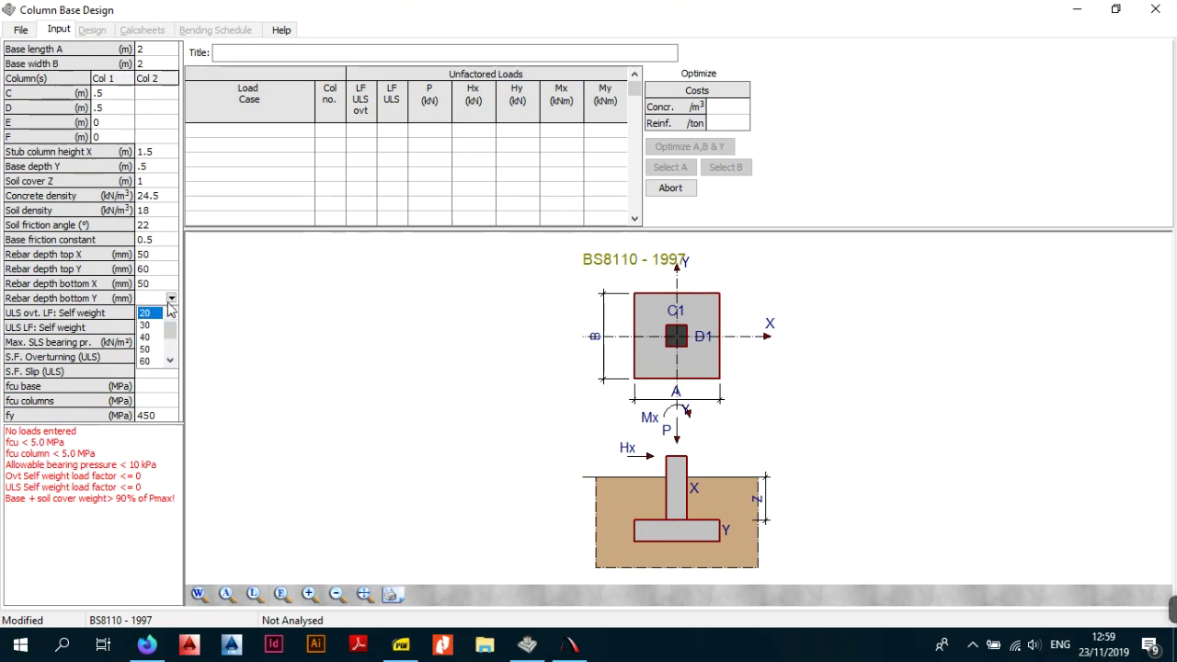
click(148, 362)
Set the self-weight load factors to 0.9 for ULS overturning and 1.4 for ULS.
click(158, 313)
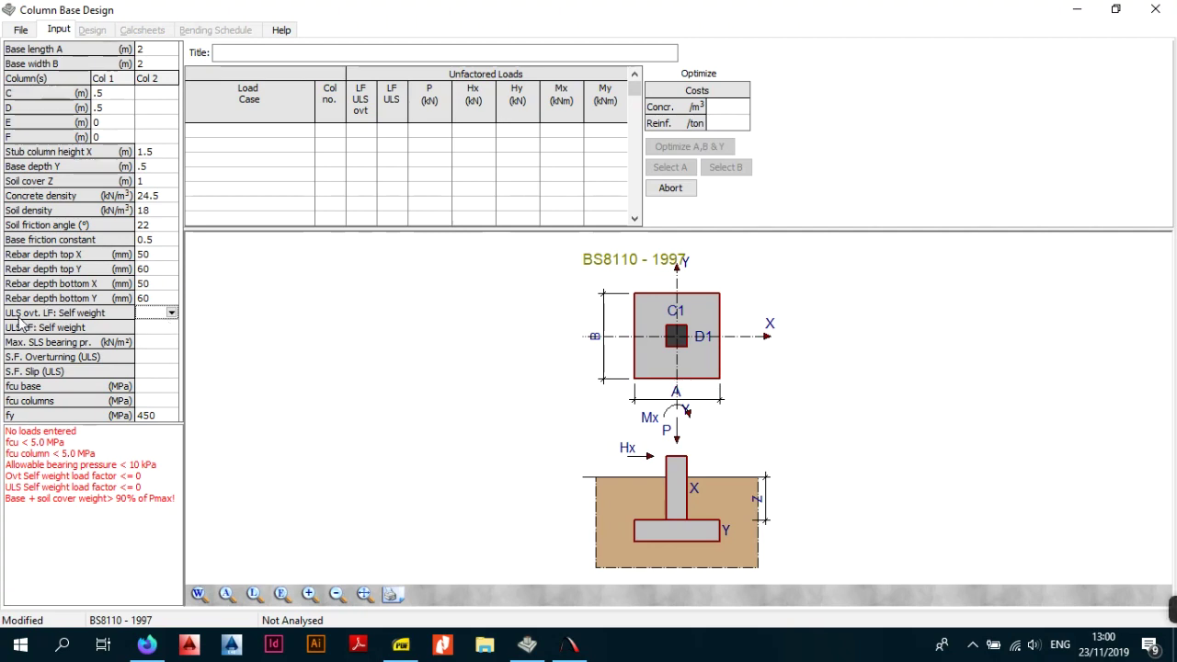
click(171, 314)
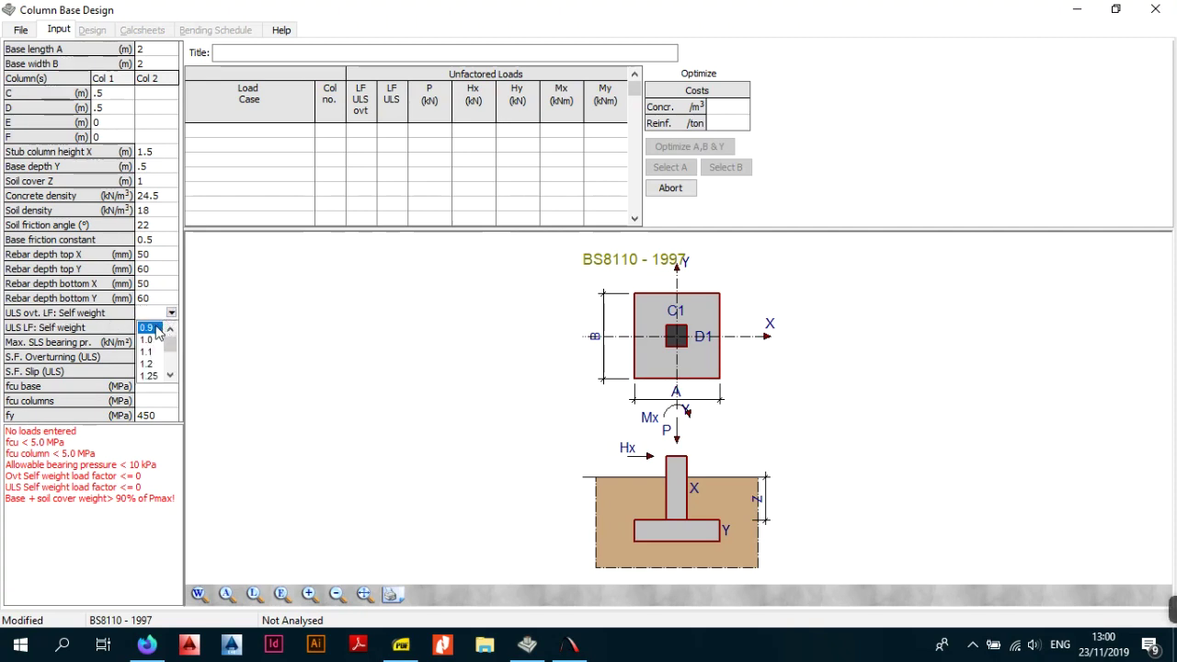
click(148, 328)
click(154, 329)
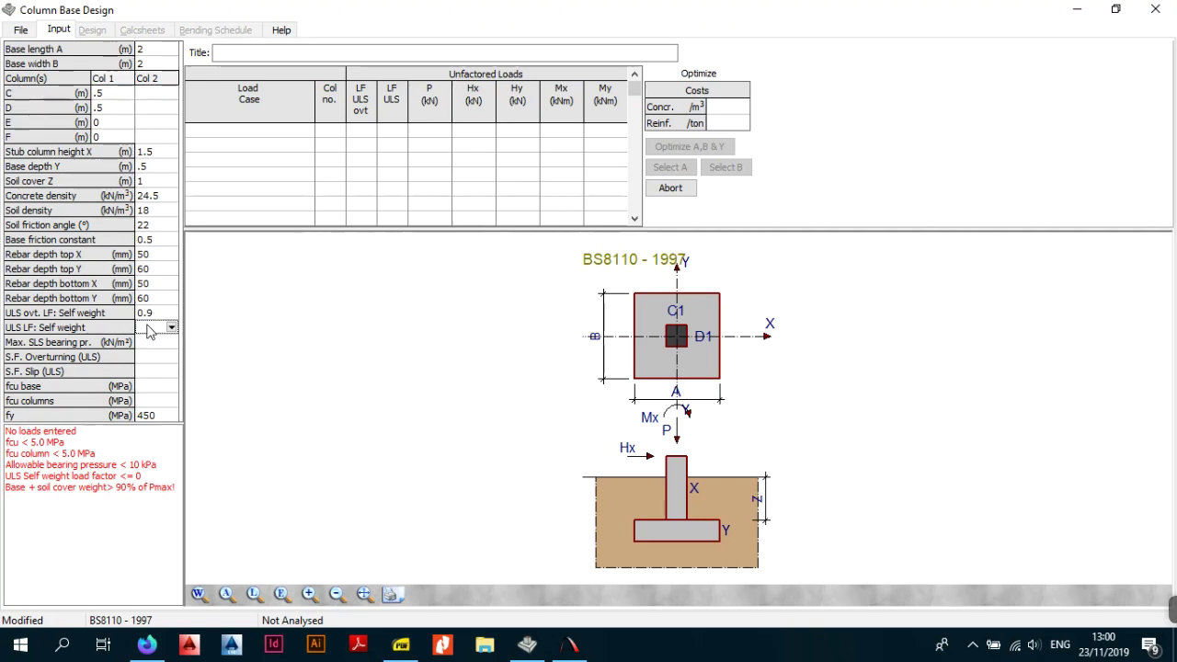
click(148, 313)
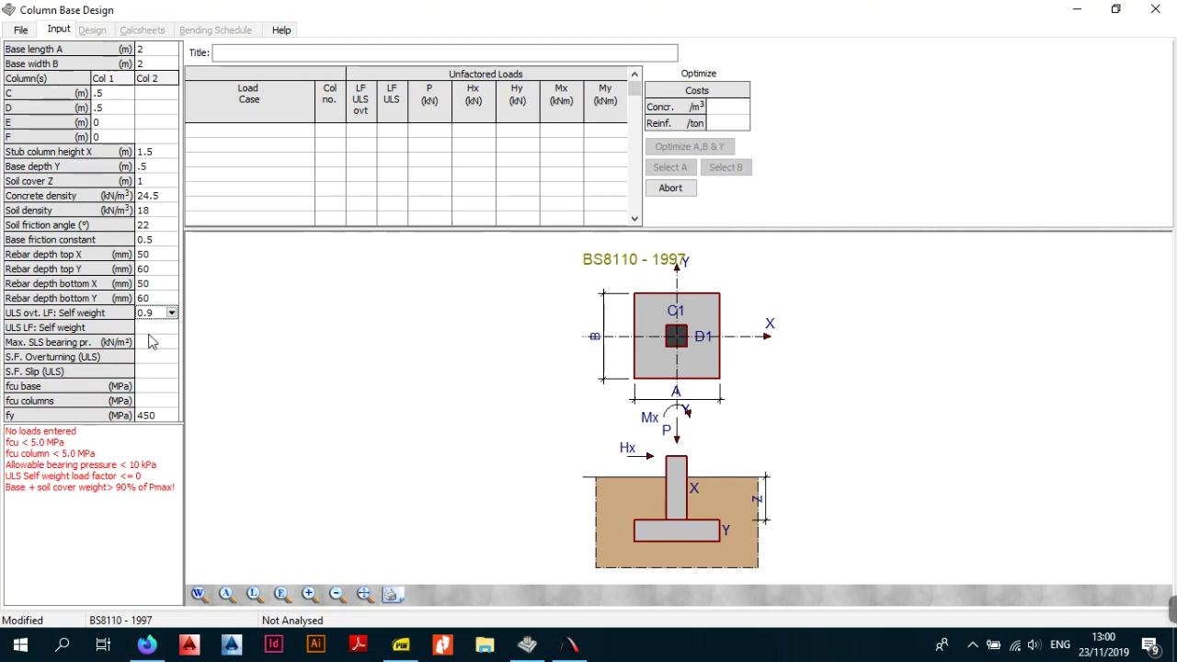
click(162, 328)
click(173, 328)
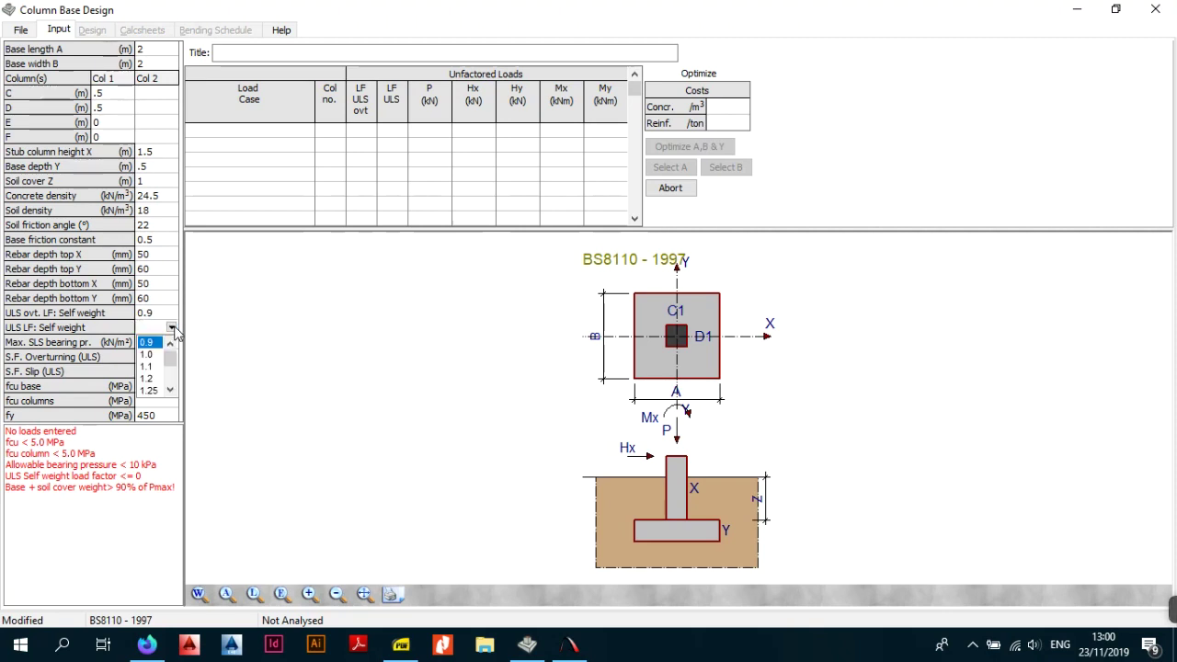
scroll(158, 368, down, 1)
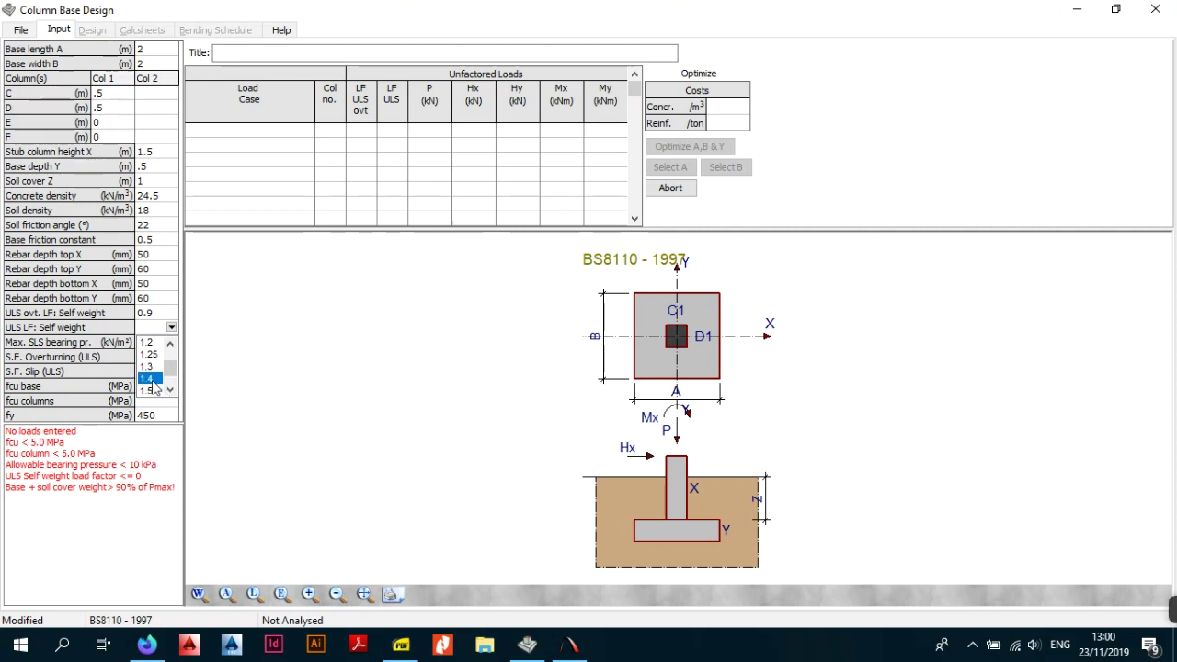
click(155, 379)
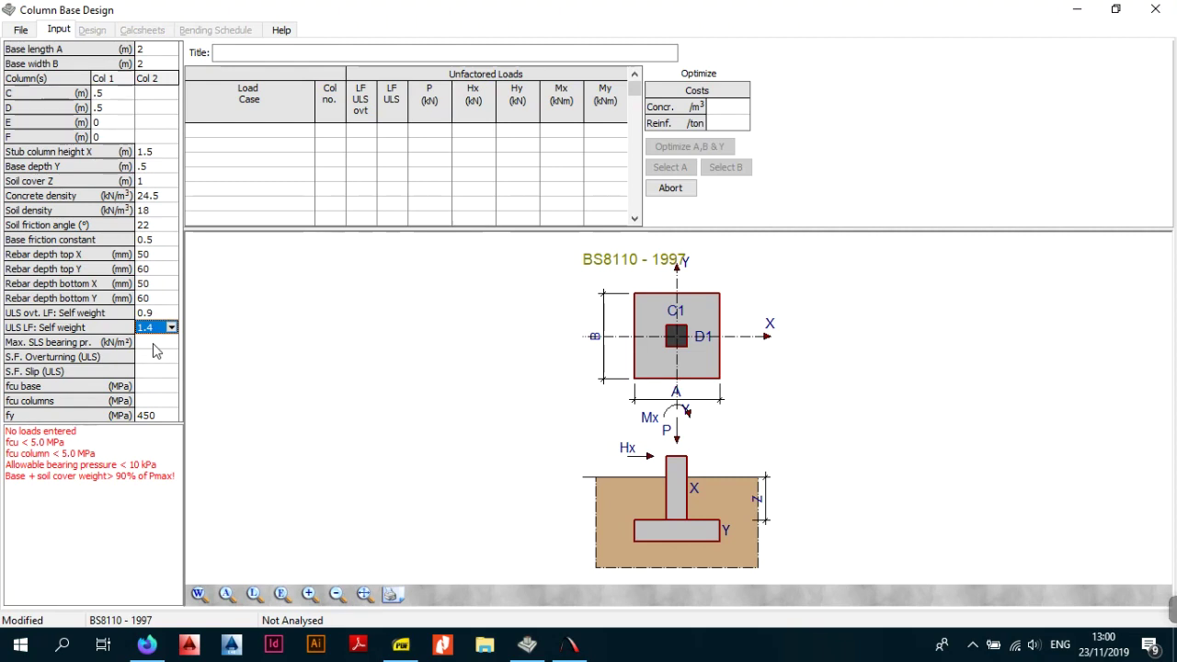
Set the maximum SLS bearing pressure to 200 kN/m².
click(154, 346)
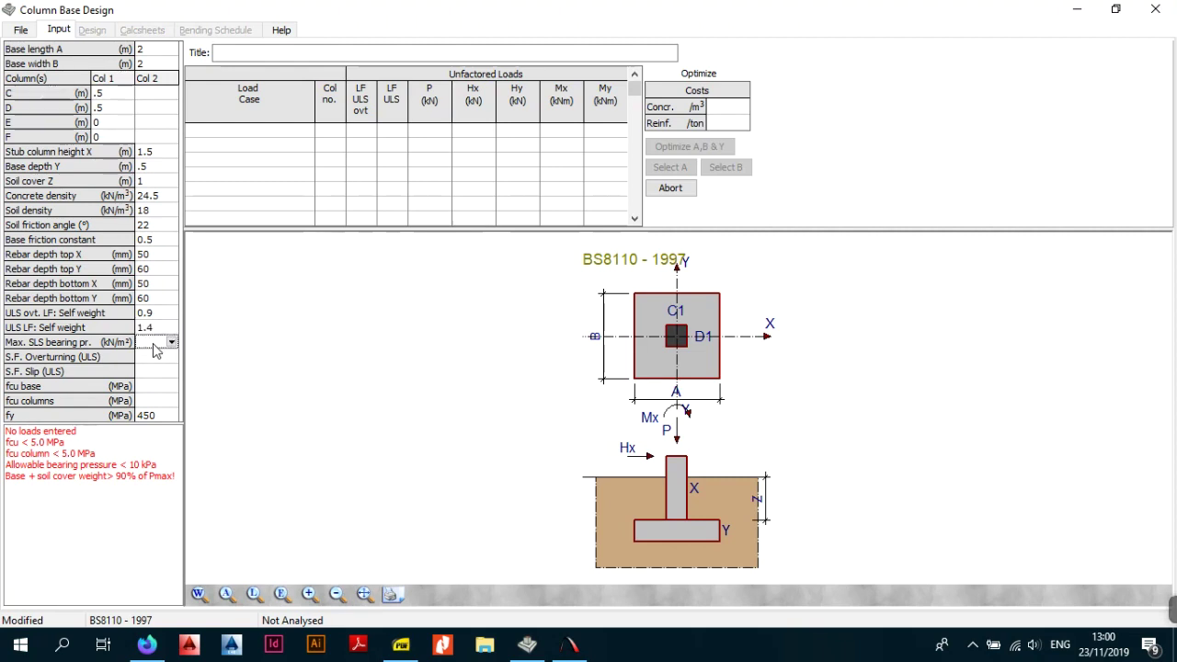
click(171, 343)
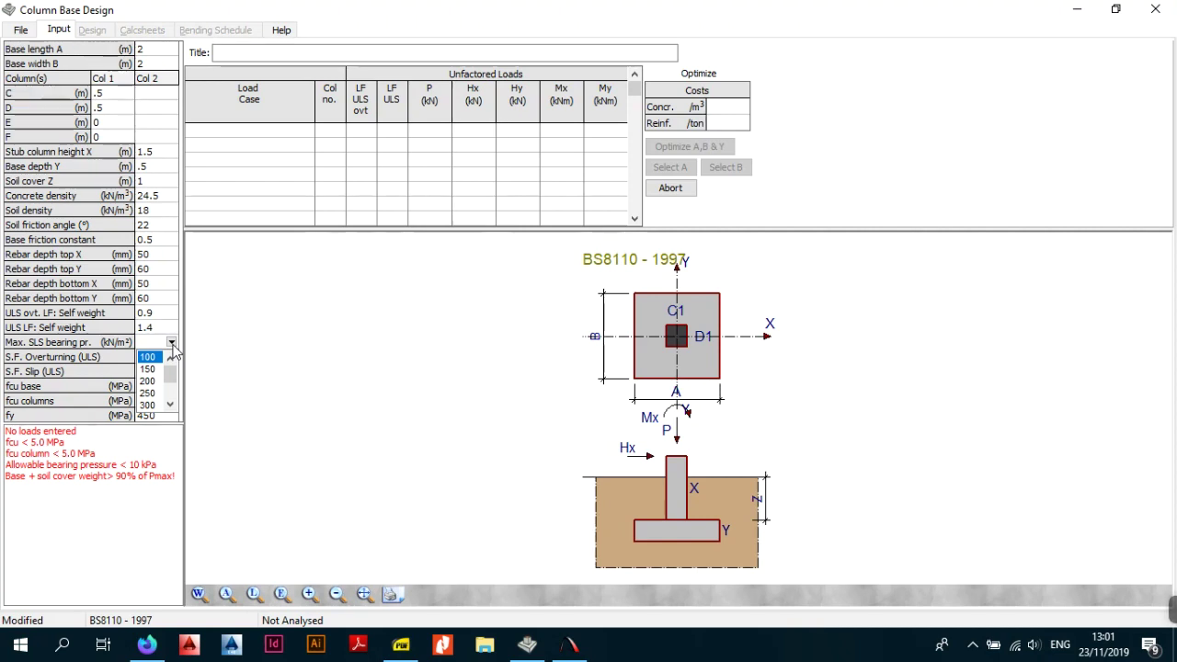
click(154, 381)
click(168, 358)
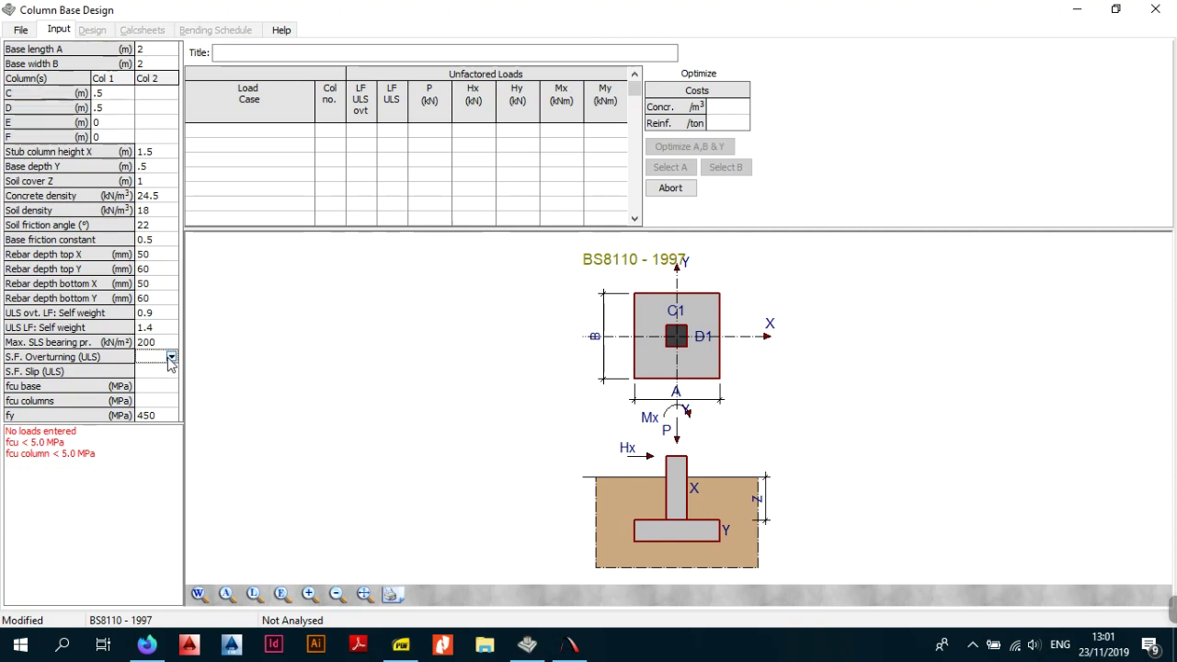
click(172, 343)
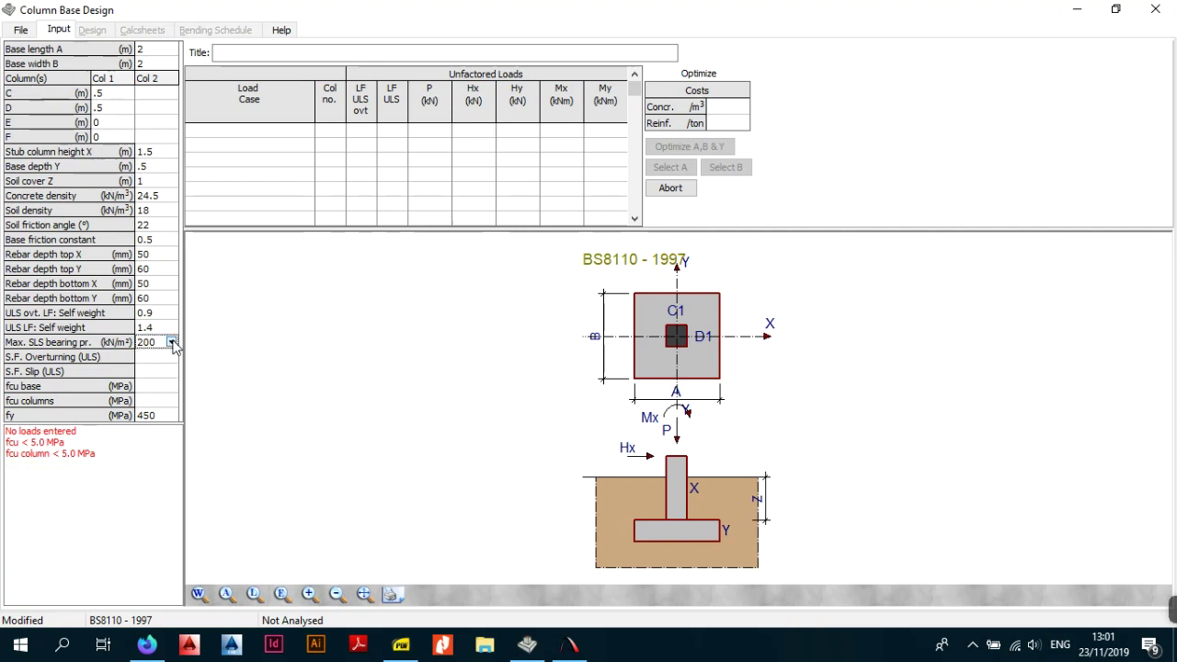
Set the ULS safety factors to 0.9 for overturning and 1.0 for slip.
click(172, 358)
click(172, 358)
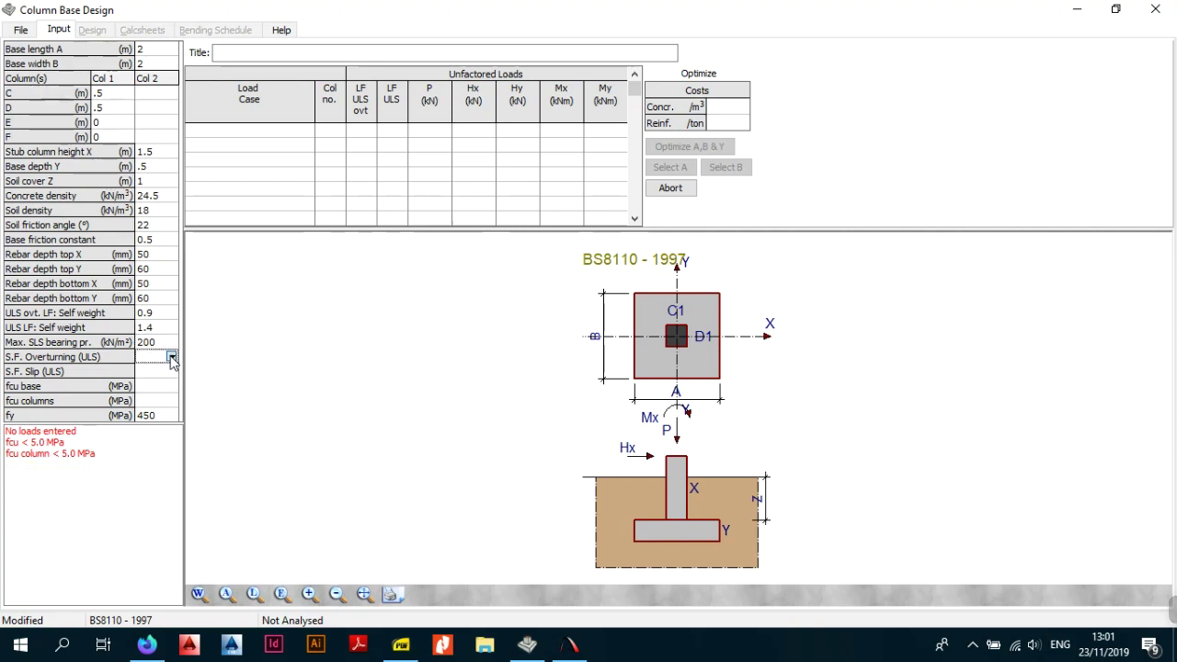
click(156, 385)
click(158, 373)
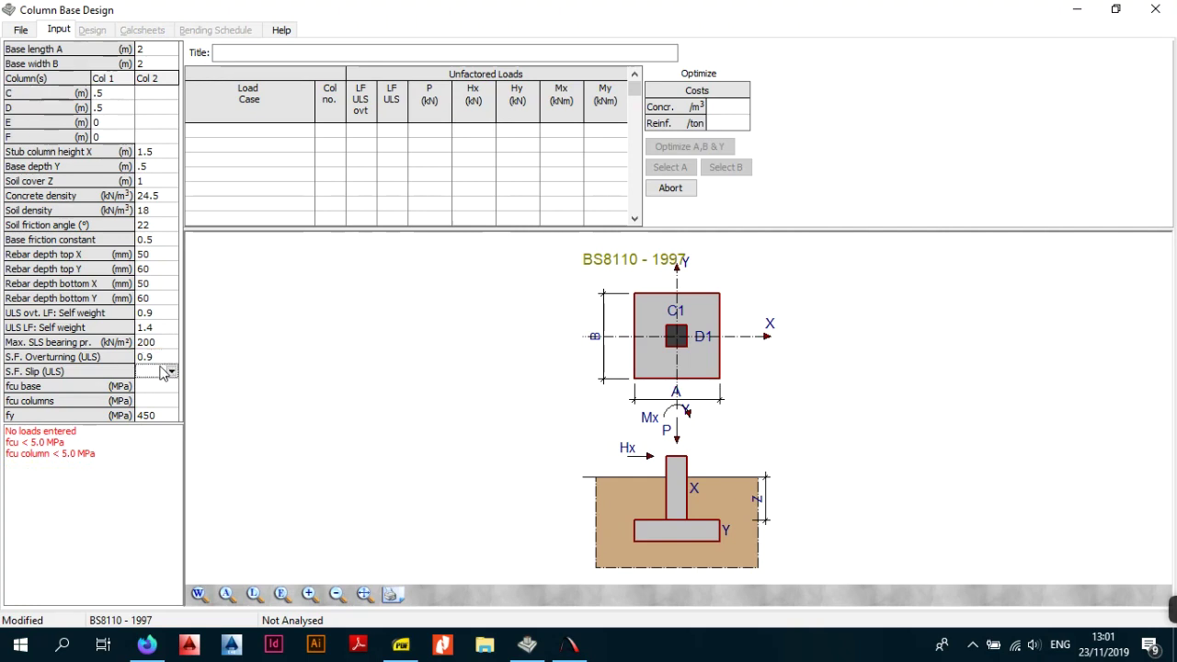
click(172, 372)
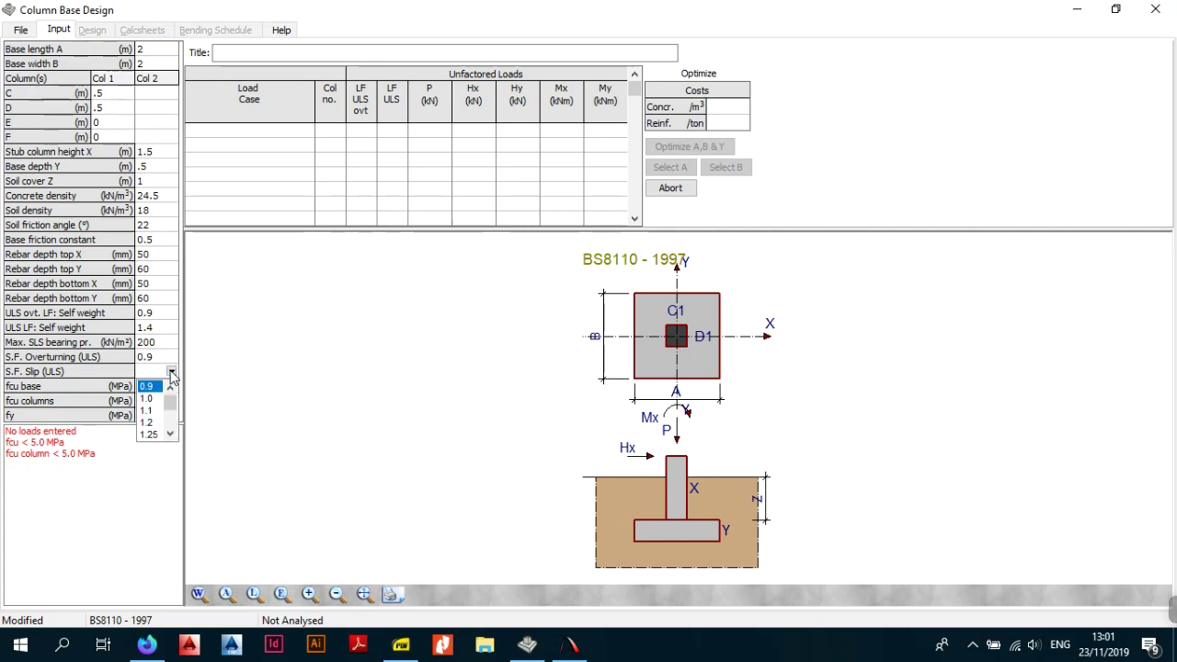
click(155, 398)
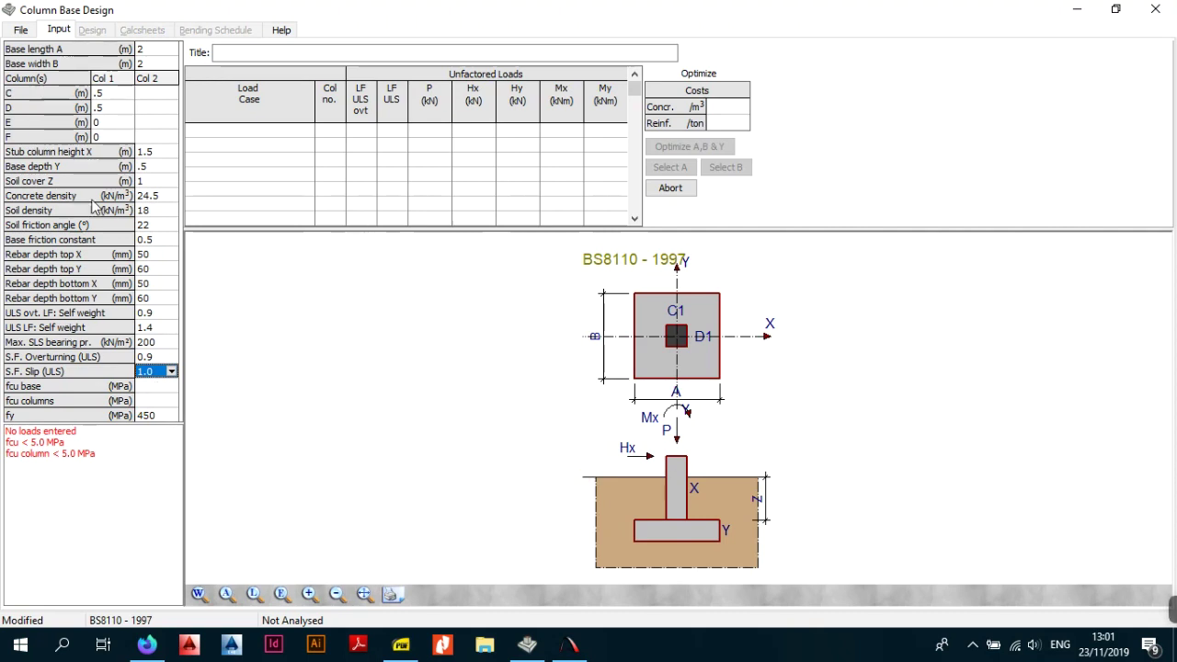
Set the stub column height X to 2 m and the soil cover Z to 2 m.
click(156, 160)
text(2)
key(Return)
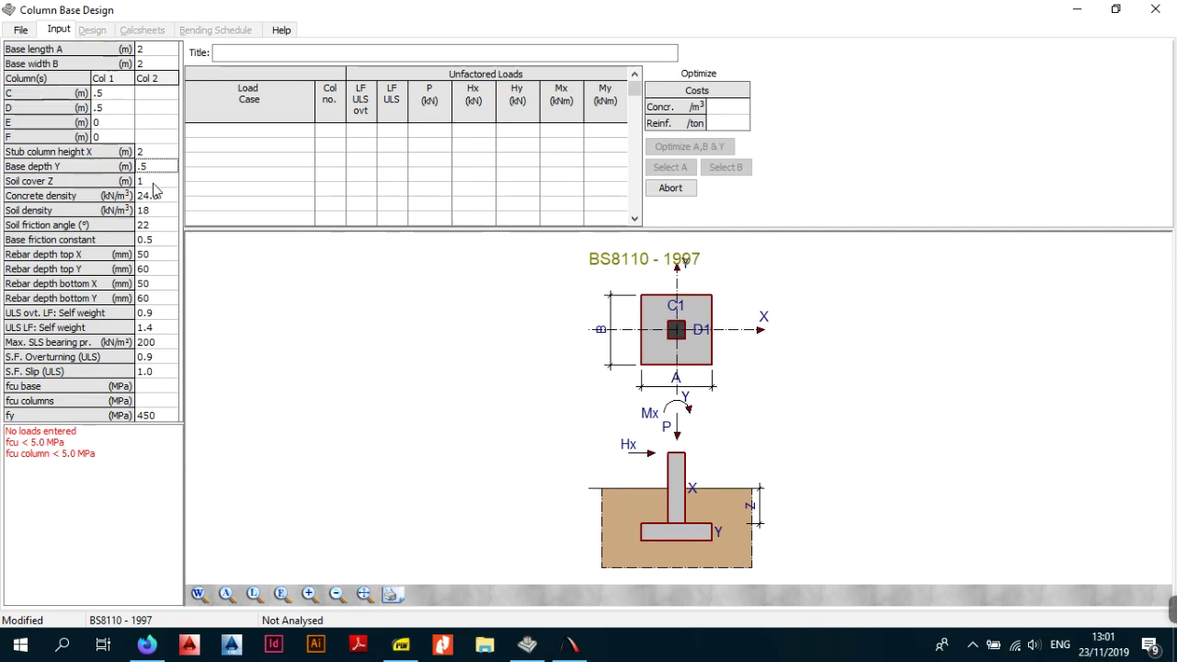
click(157, 186)
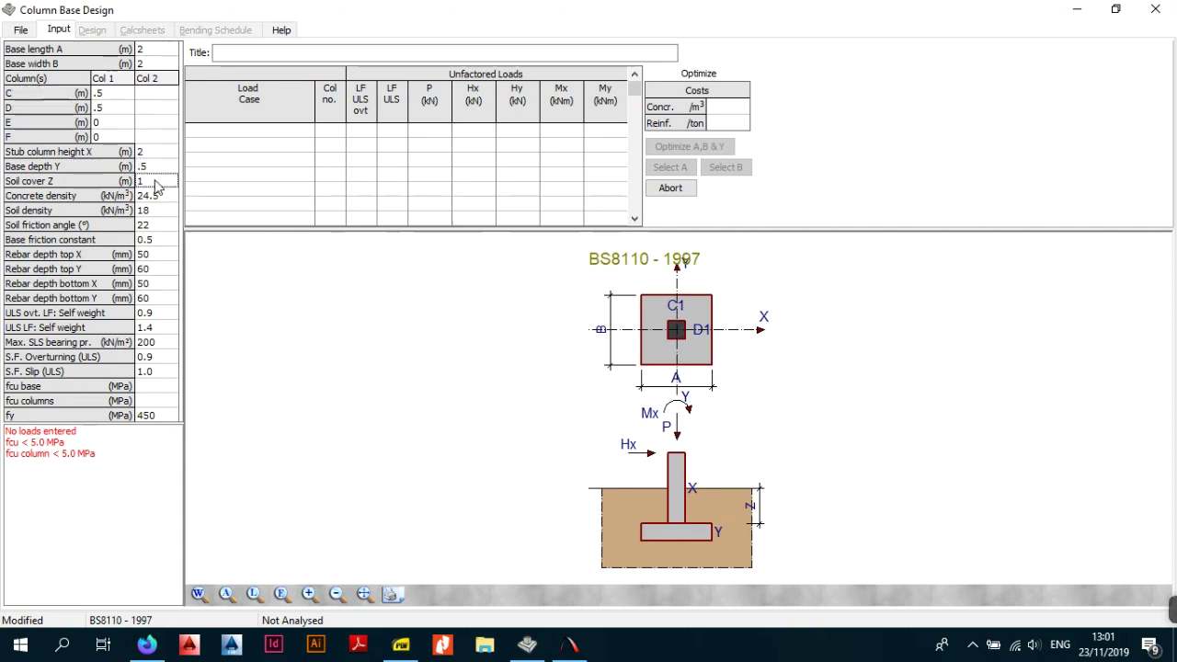
text(2)
click(158, 209)
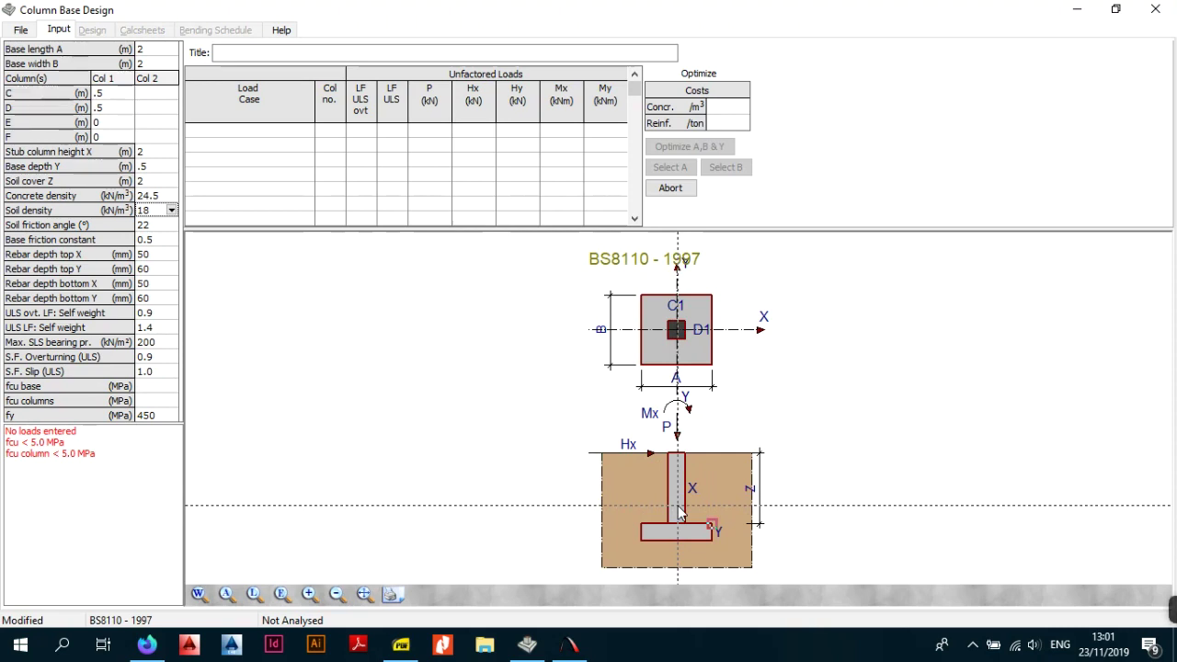
Set the concrete strength fcu of the base to 25 MPa.
click(161, 386)
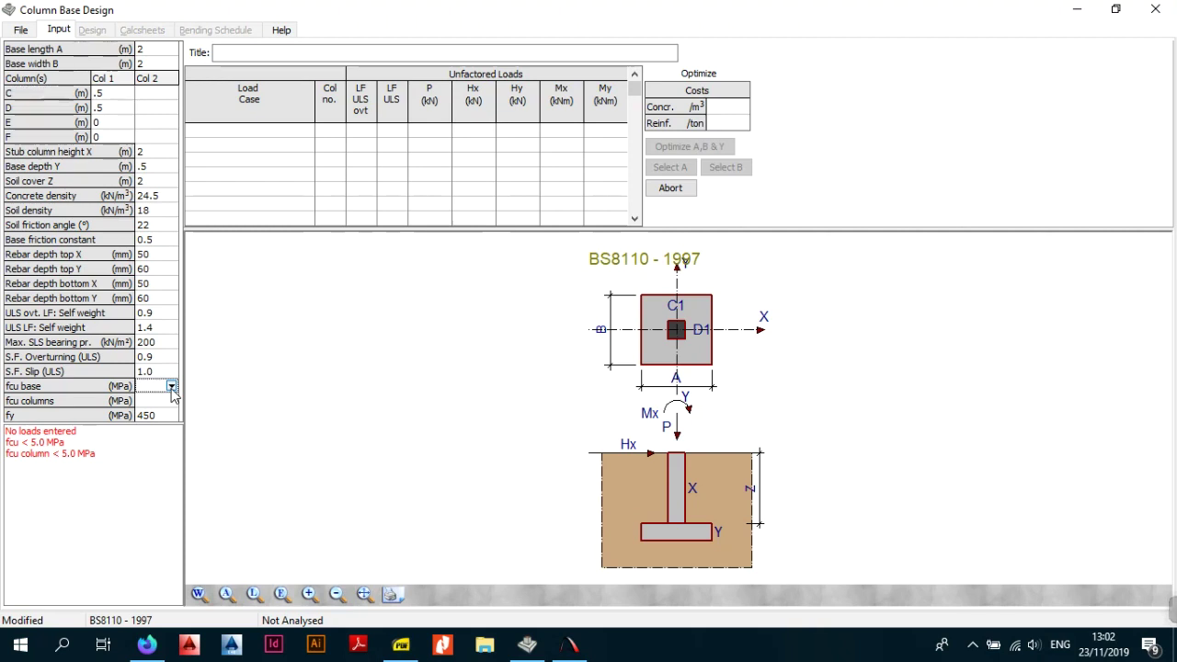
click(171, 388)
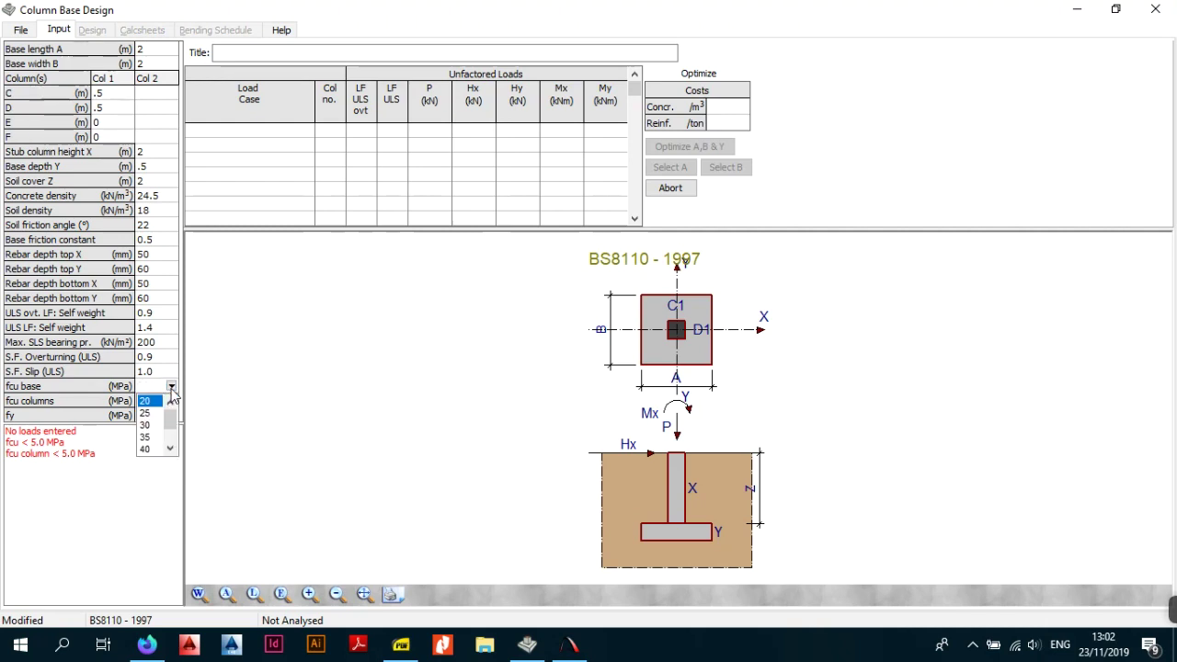
click(151, 414)
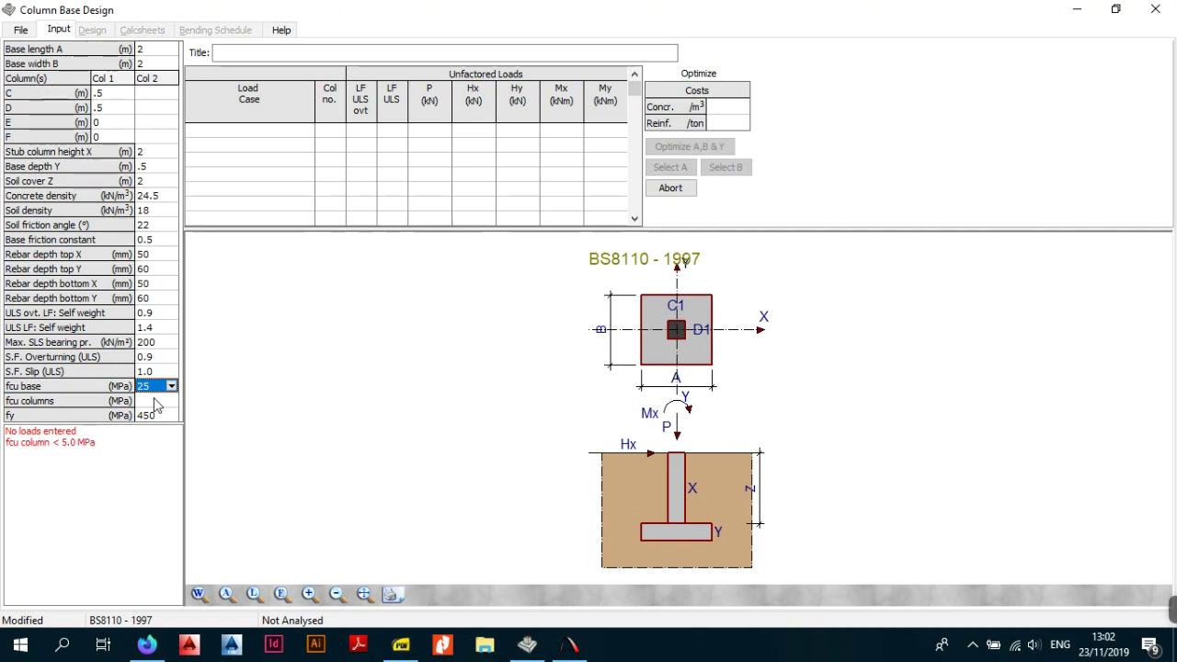
Set the concrete strength fcu of the columns to 30 MPa.
click(158, 402)
click(171, 403)
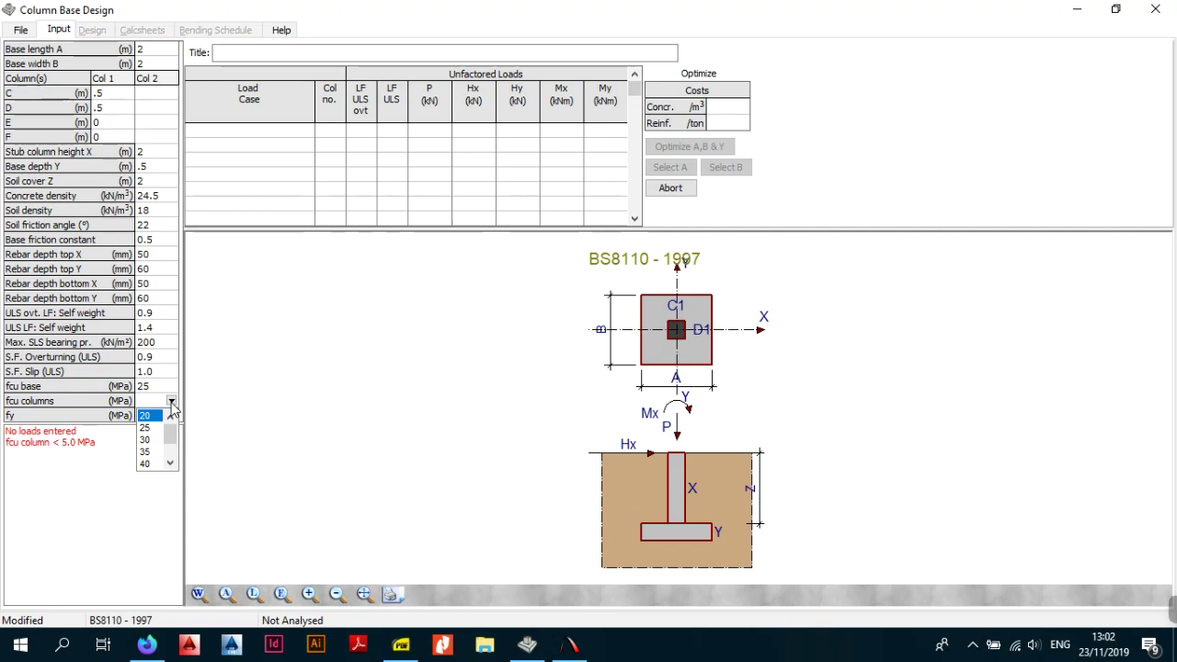
click(161, 440)
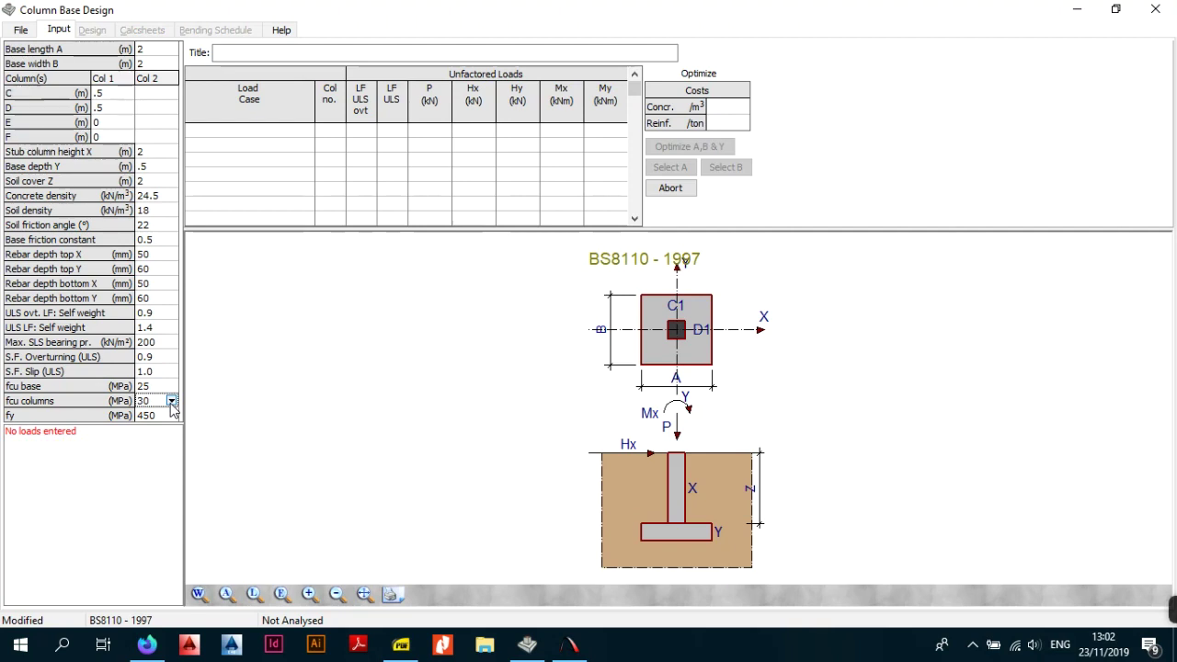
Set the concrete strength fcu of the columns to 25 MPa and reselect 25 MPa for the base.
click(171, 402)
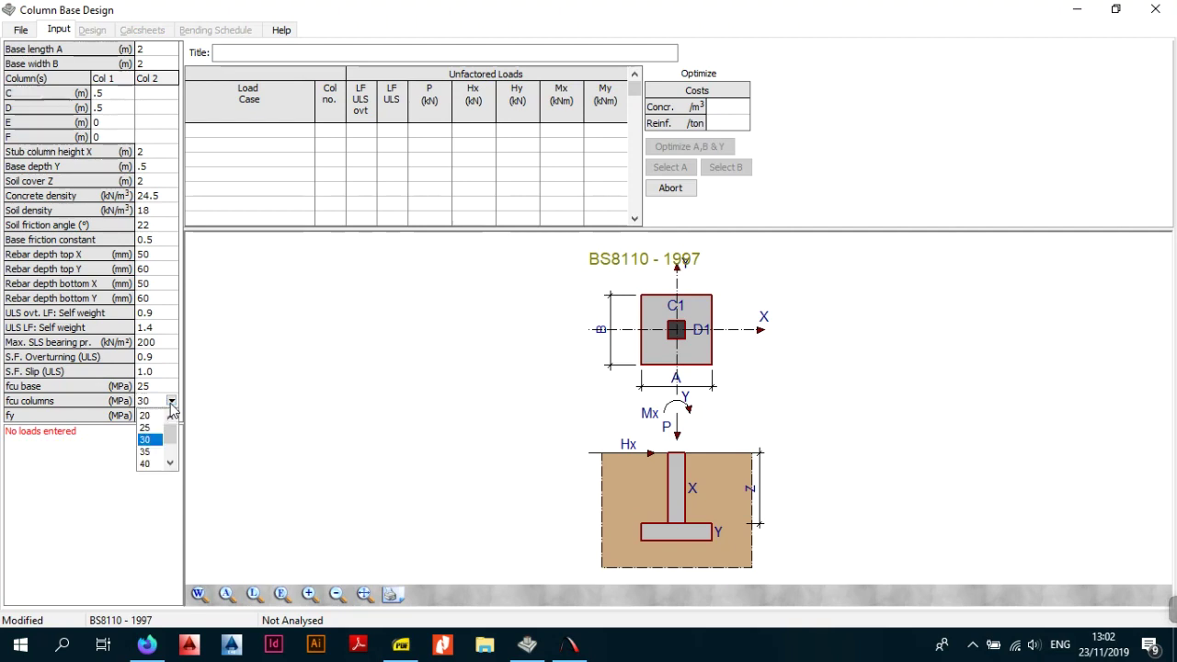
click(152, 426)
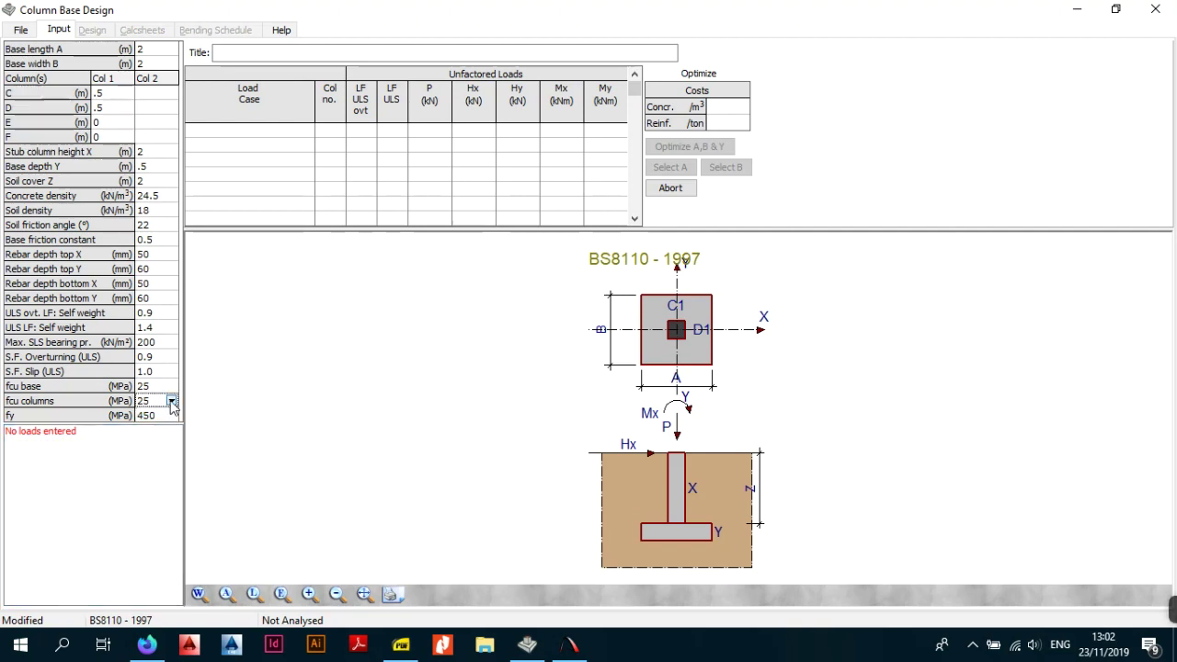
click(171, 387)
click(171, 386)
click(162, 414)
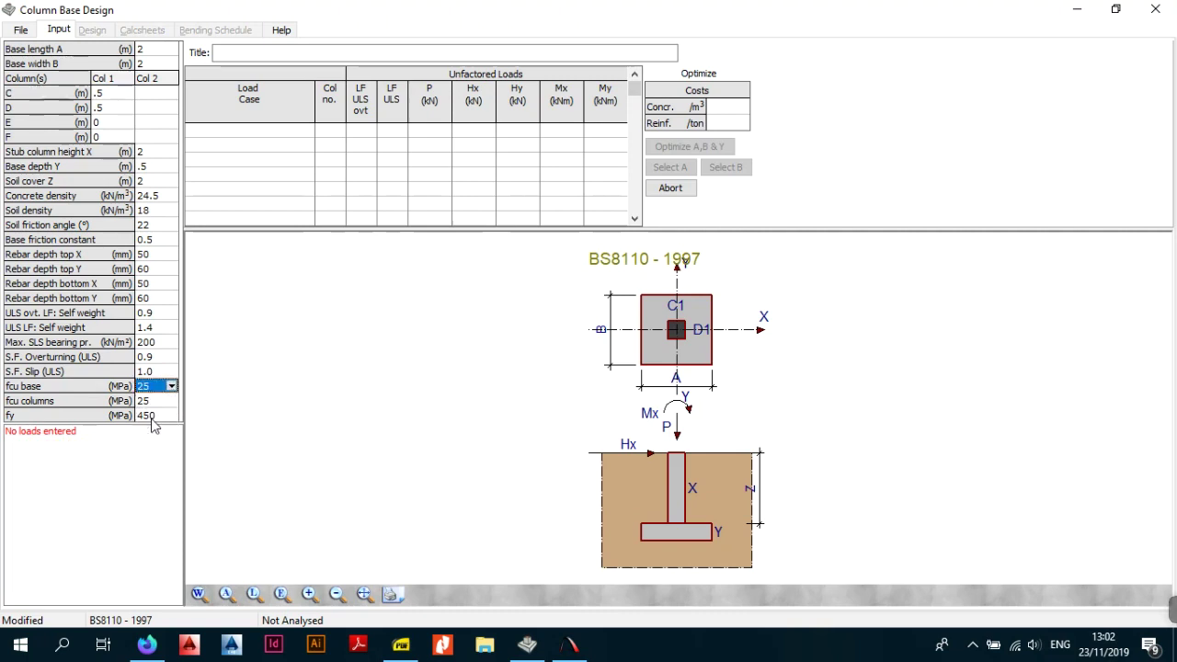
click(171, 386)
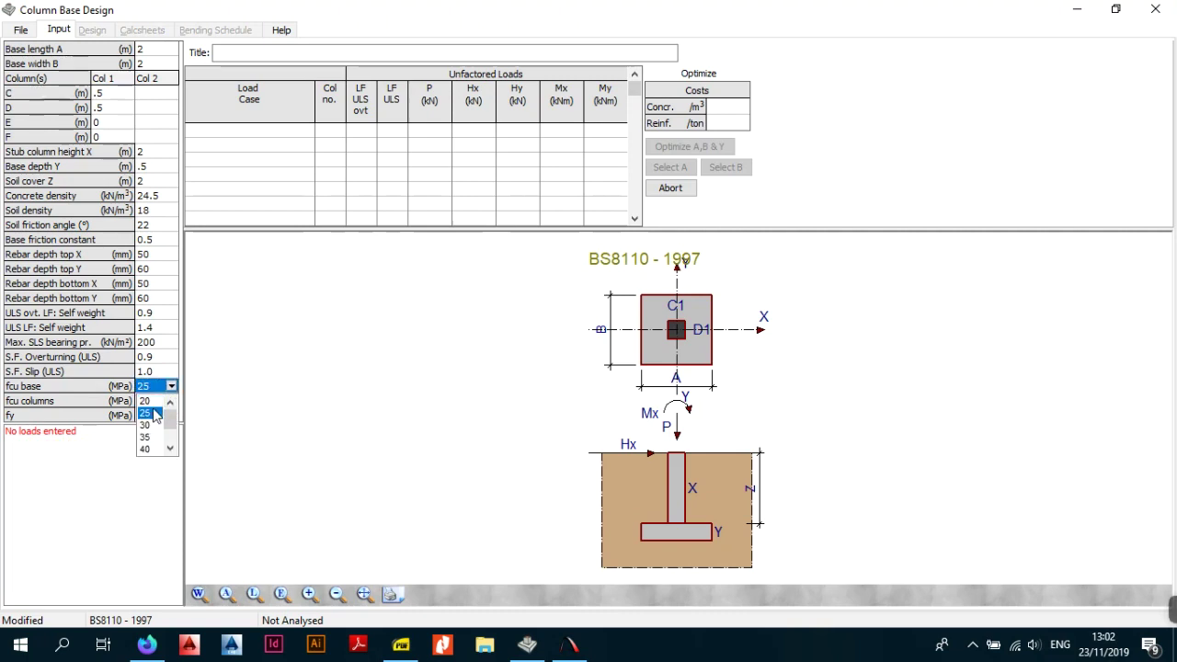
click(156, 413)
click(162, 402)
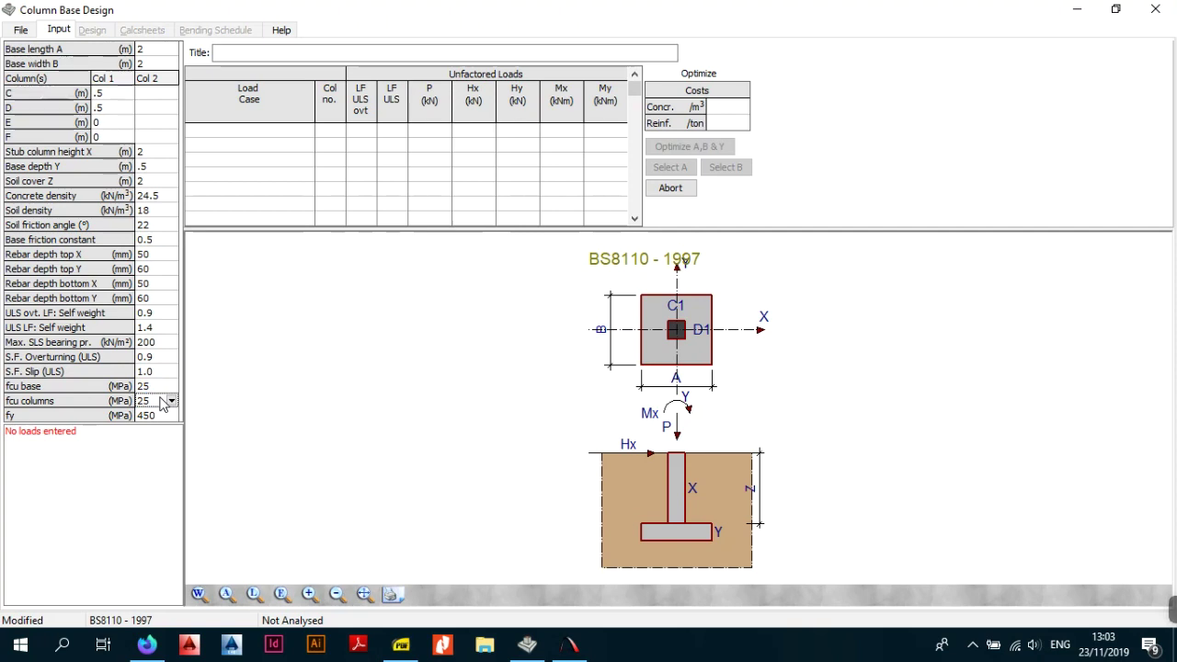
Set the reinforcement yield strength fy to 460 MPa.
click(166, 416)
click(172, 416)
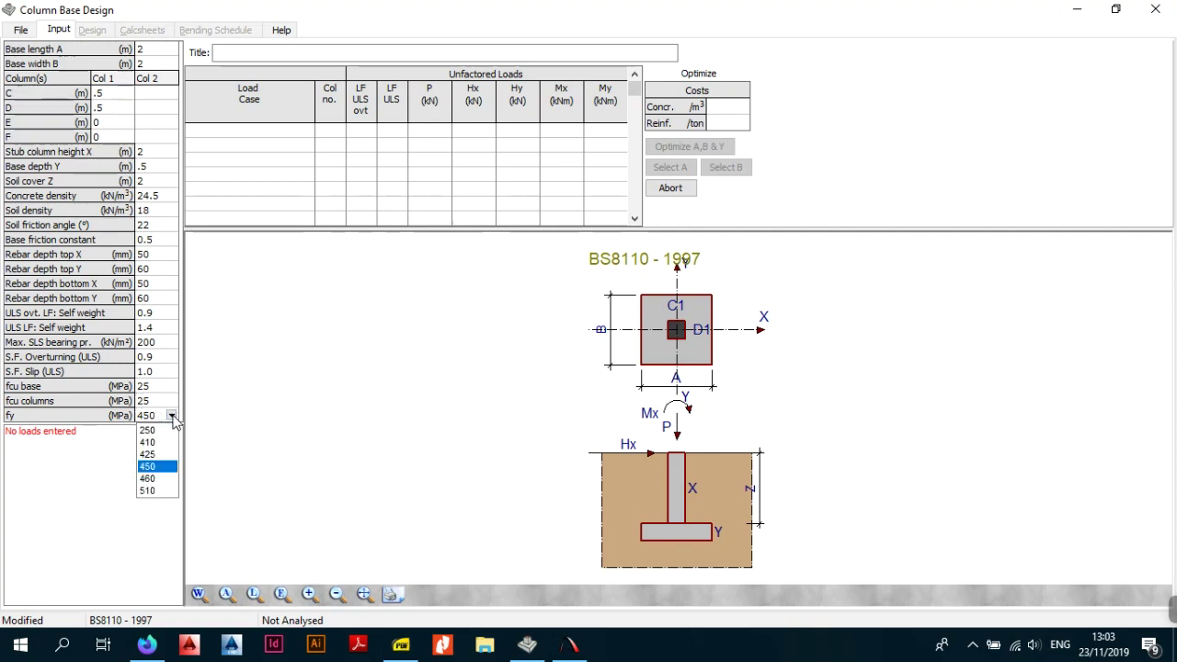
click(155, 478)
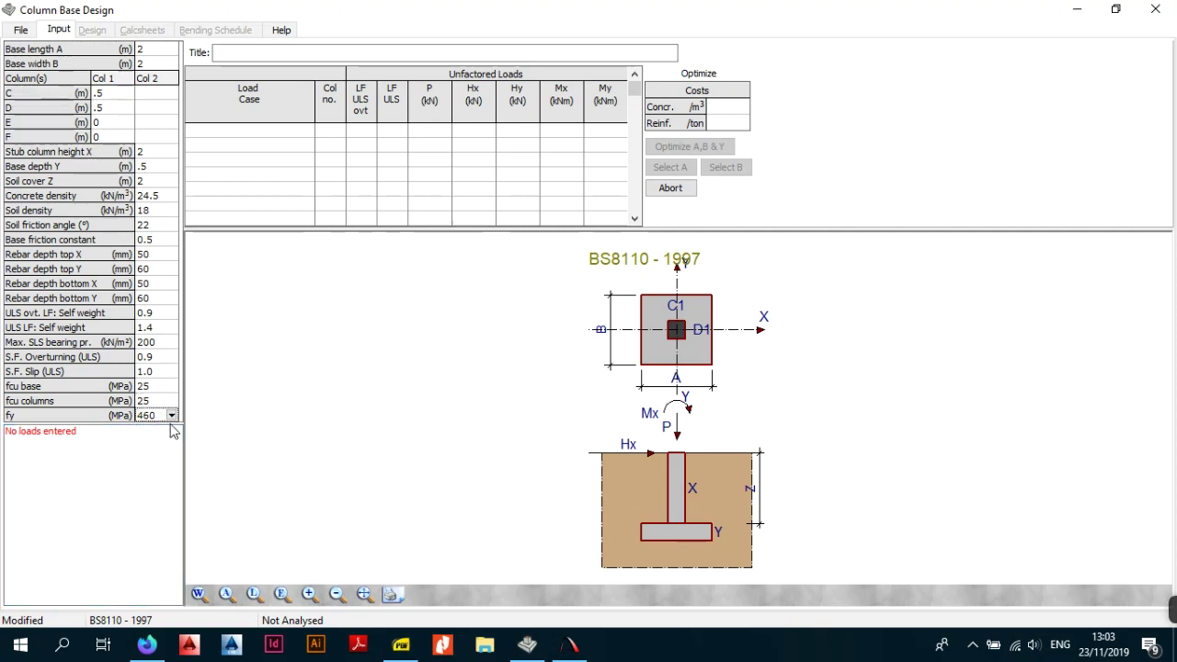
Try a reinforcement yield strength fy of 410 MPa and return it to 460 MPa.
click(172, 416)
click(154, 442)
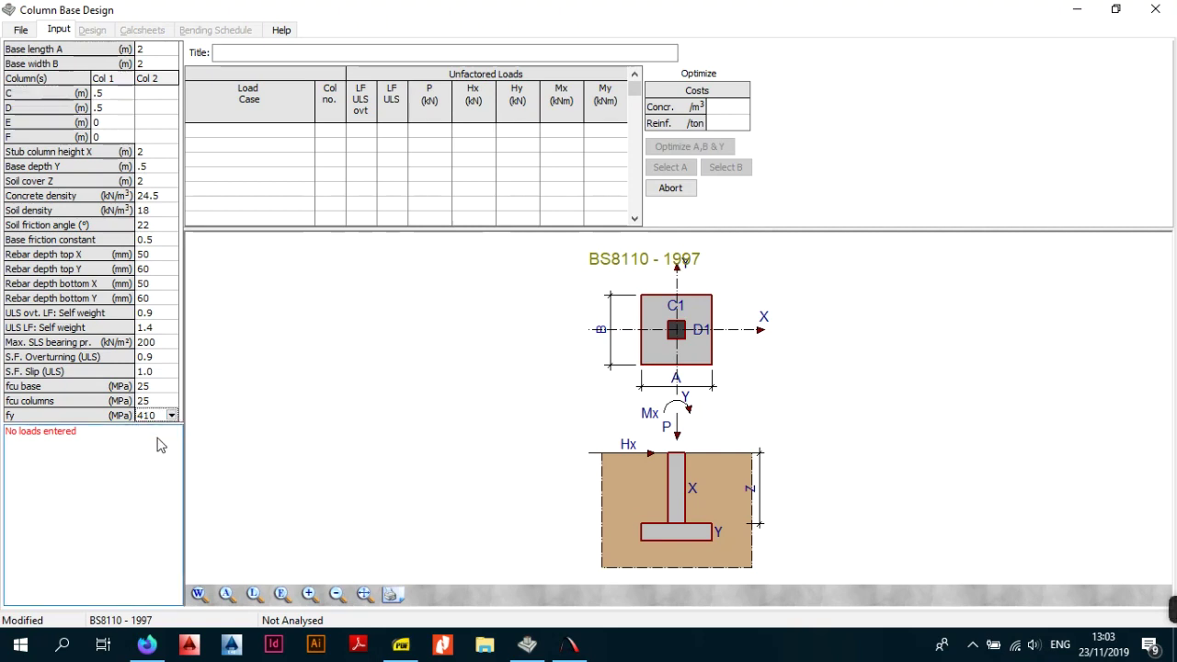
click(171, 418)
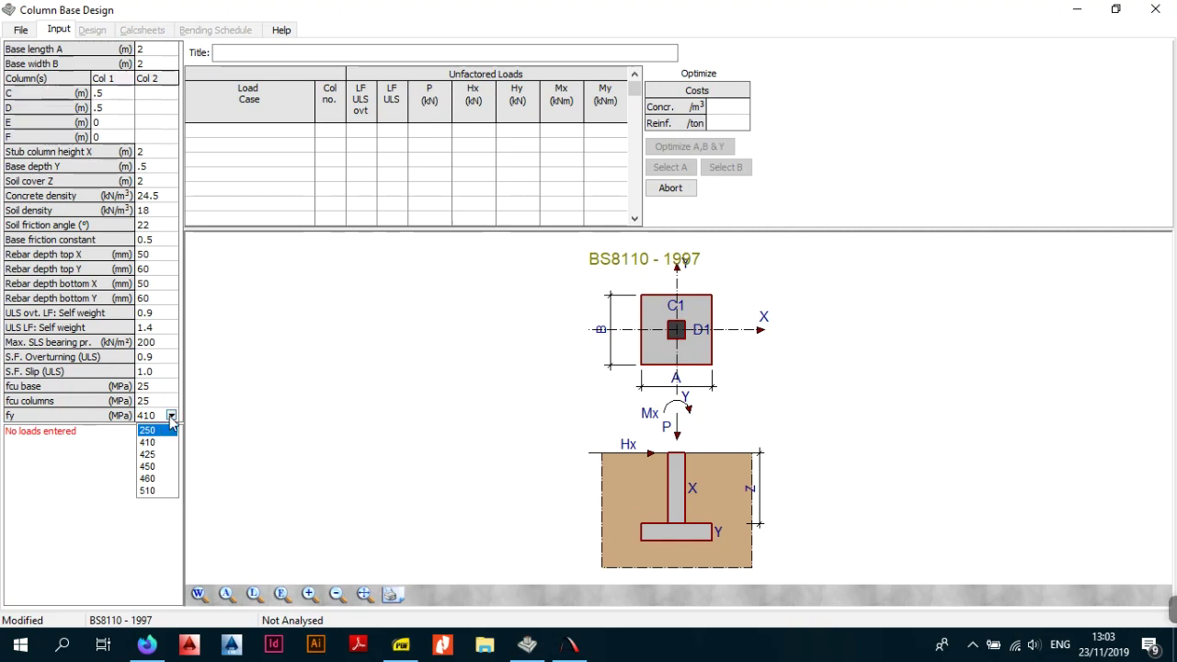
click(150, 478)
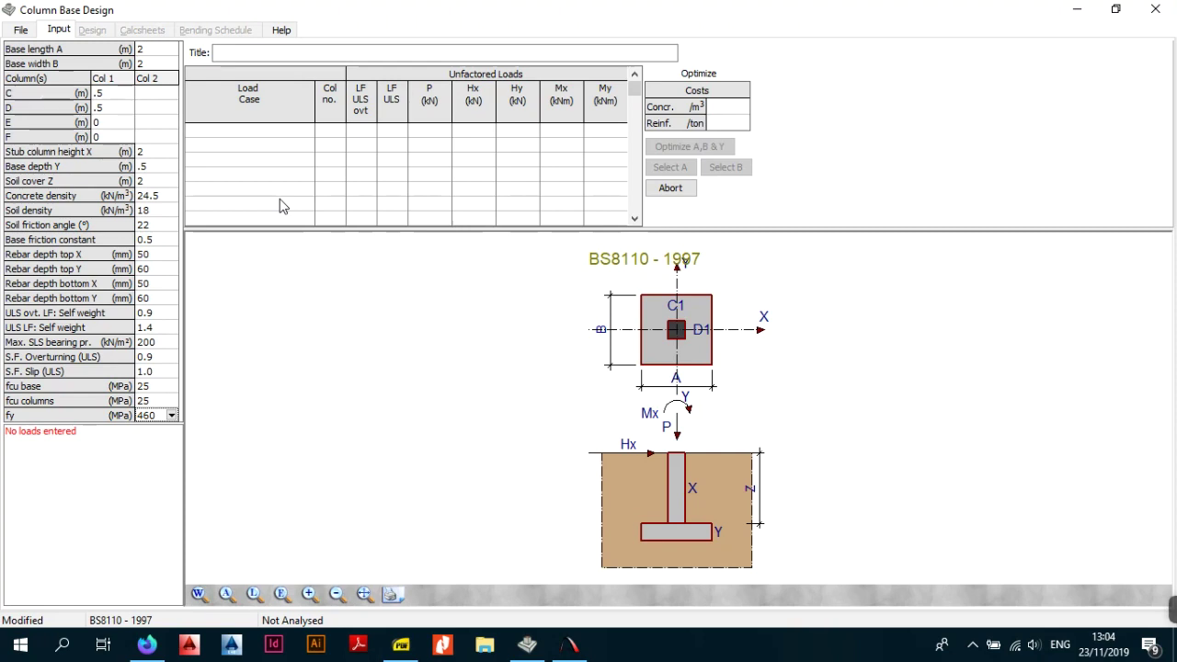
click(973, 646)
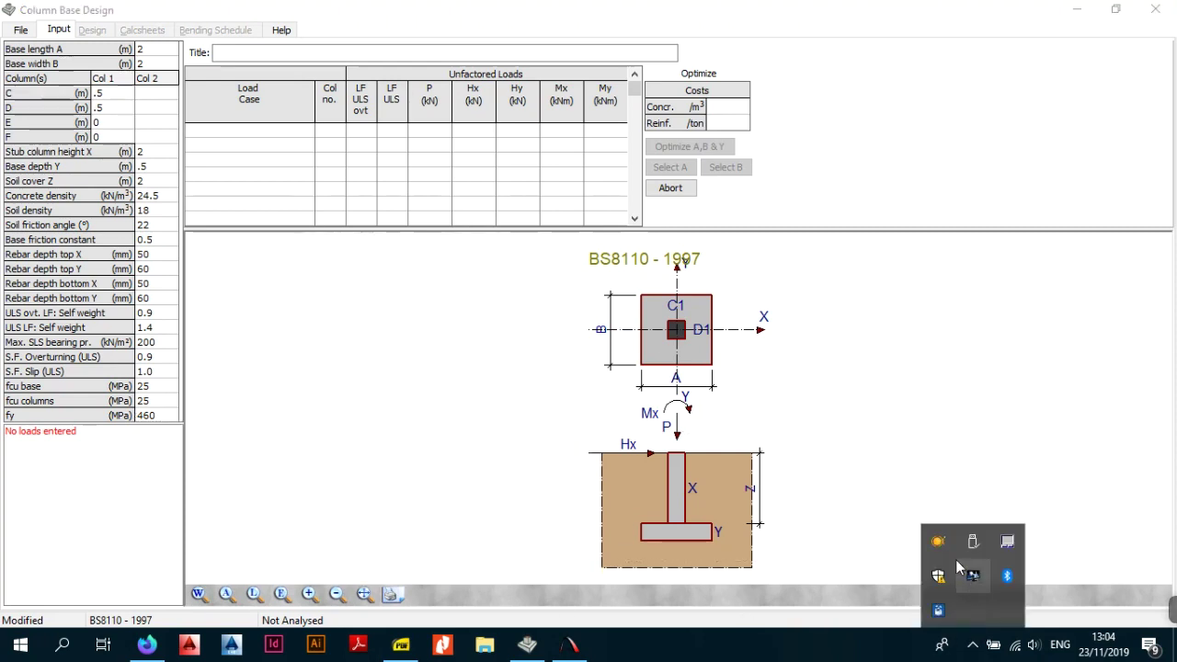
click(942, 549)
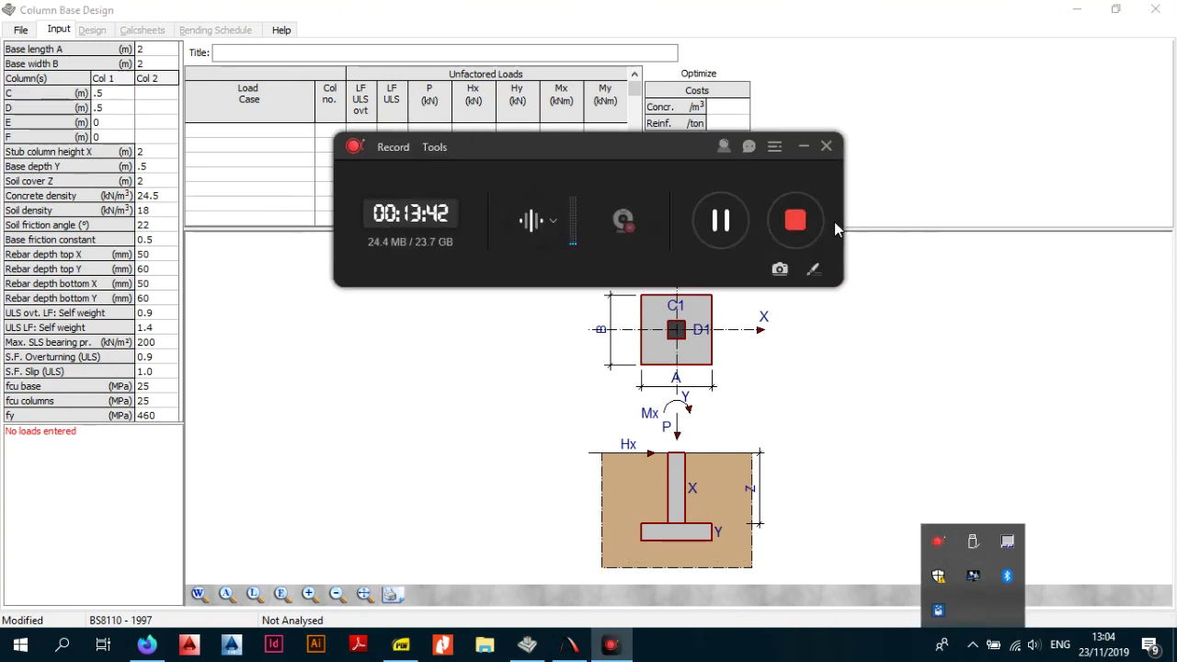